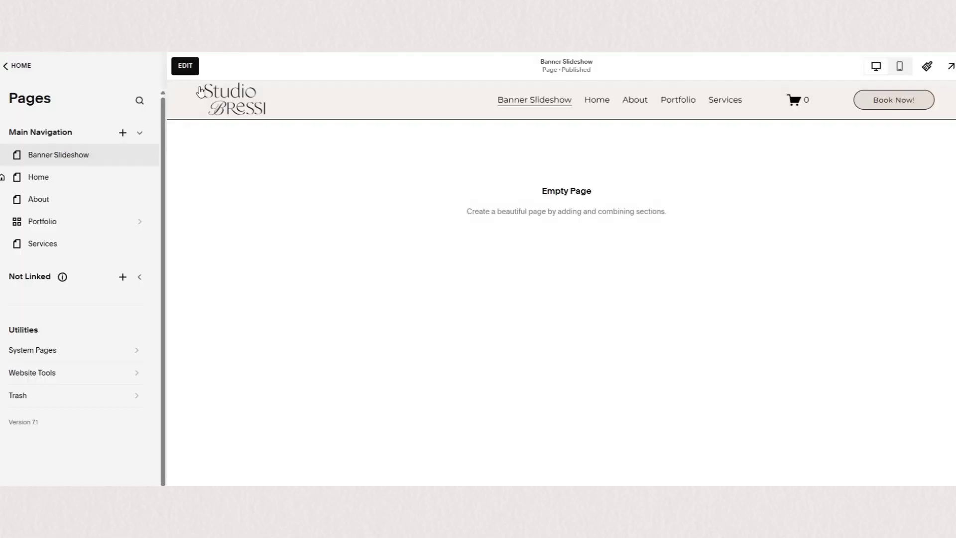
Start editing the Banner Slideshow page and add the full-width mountain slideshow section from the Images category.
click(186, 66)
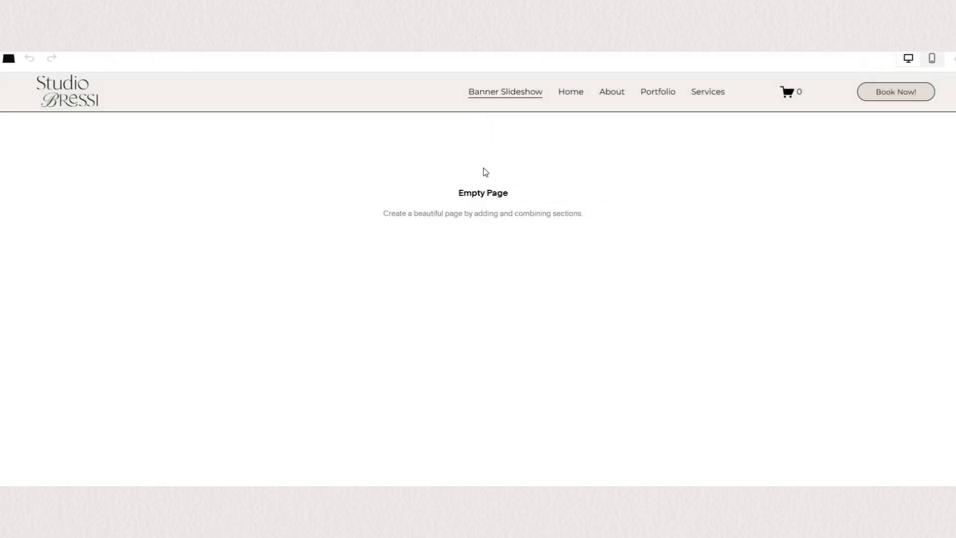
click(488, 200)
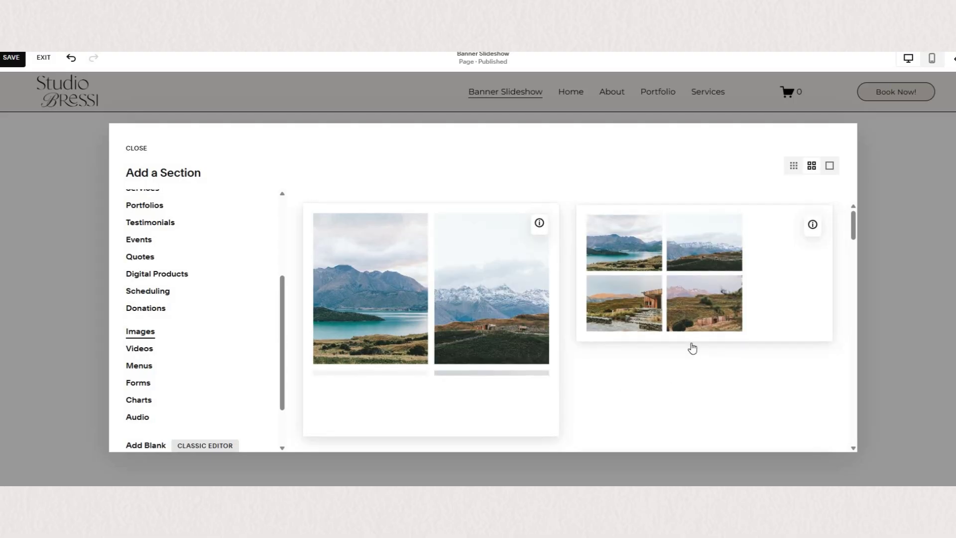
scroll(692, 349, down, 5)
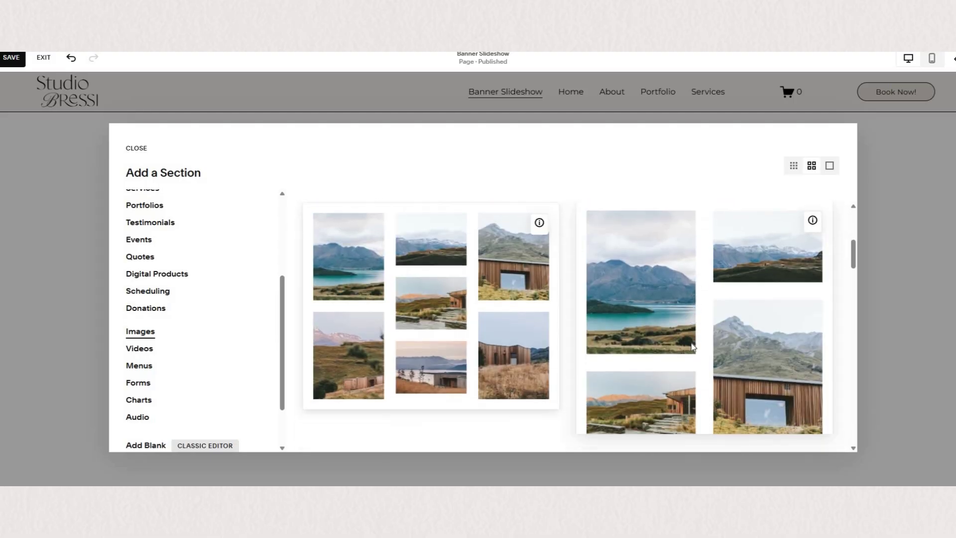
scroll(662, 342, up, 3)
scroll(631, 346, down, 5)
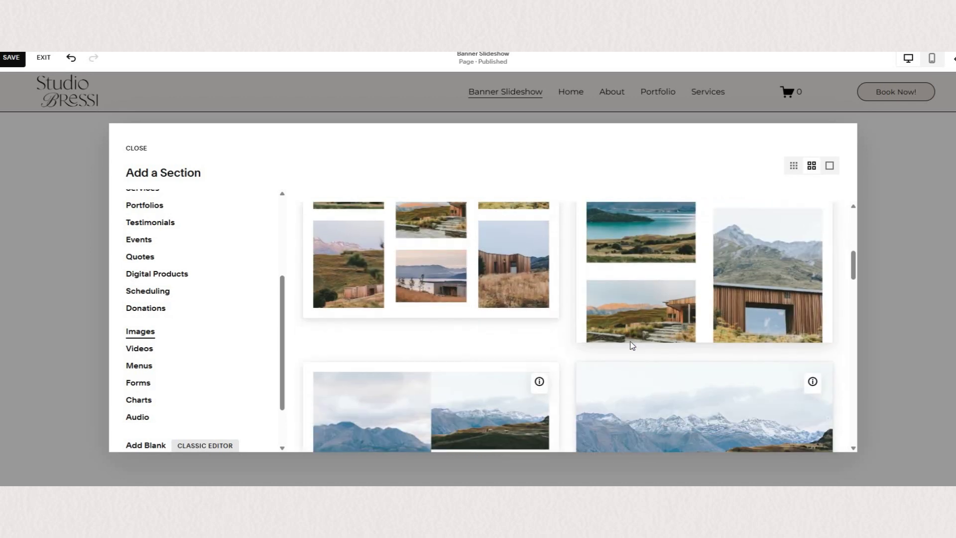
scroll(633, 345, down, 5)
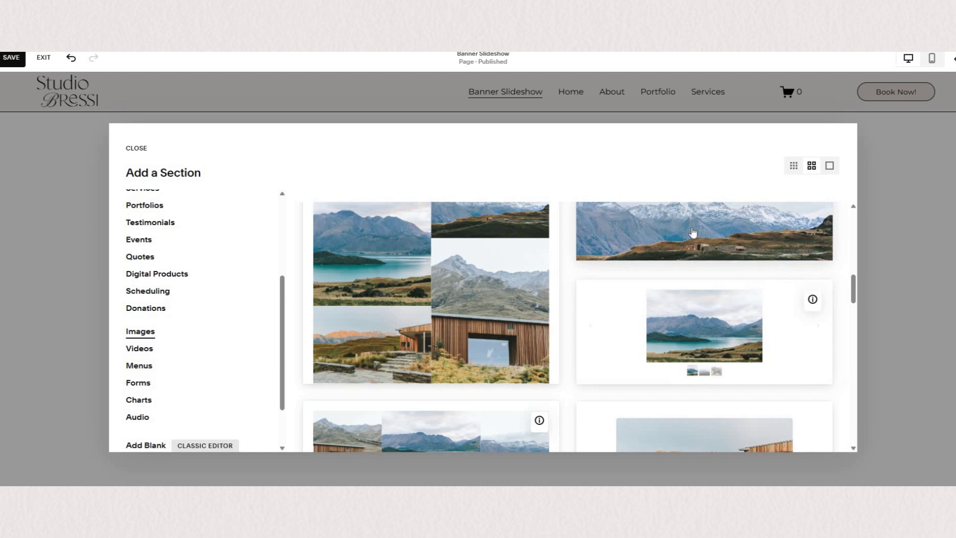
click(692, 230)
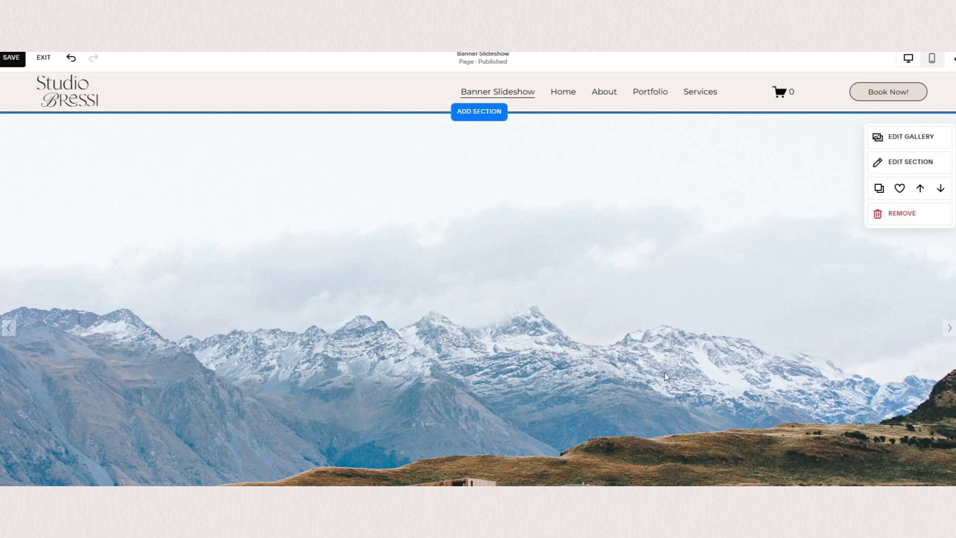
Look over the new slideshow section and open its gallery to review the placeholder images.
scroll(666, 377, down, 3)
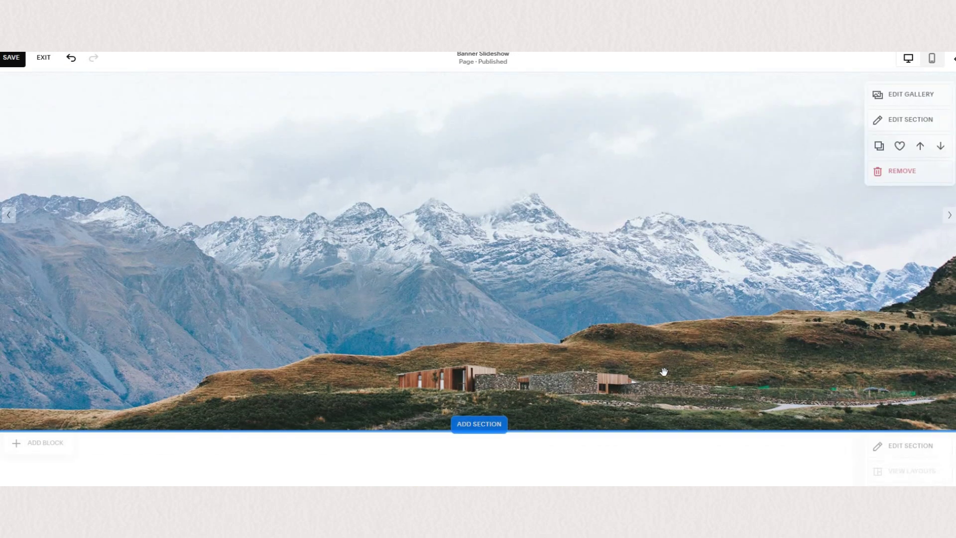
scroll(664, 372, up, 3)
scroll(218, 193, down, 2)
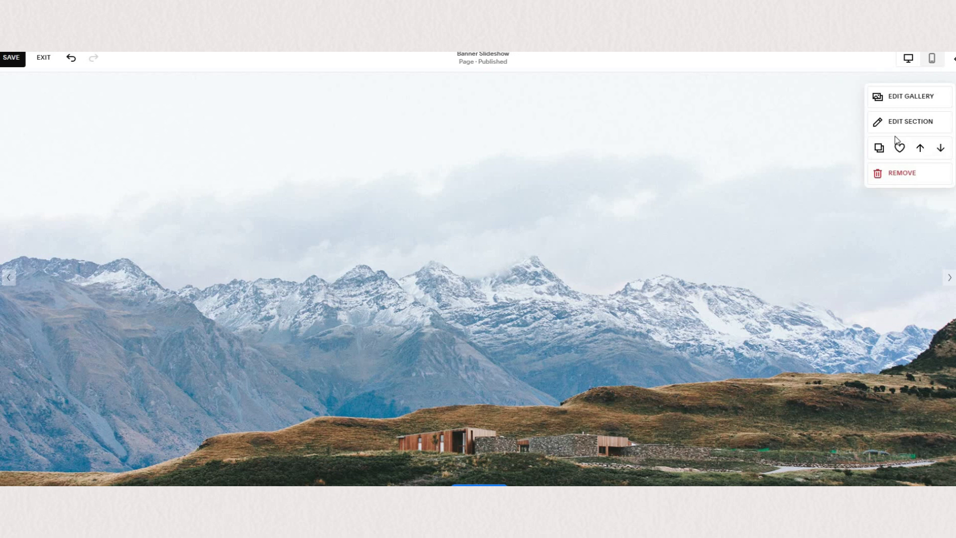
click(885, 98)
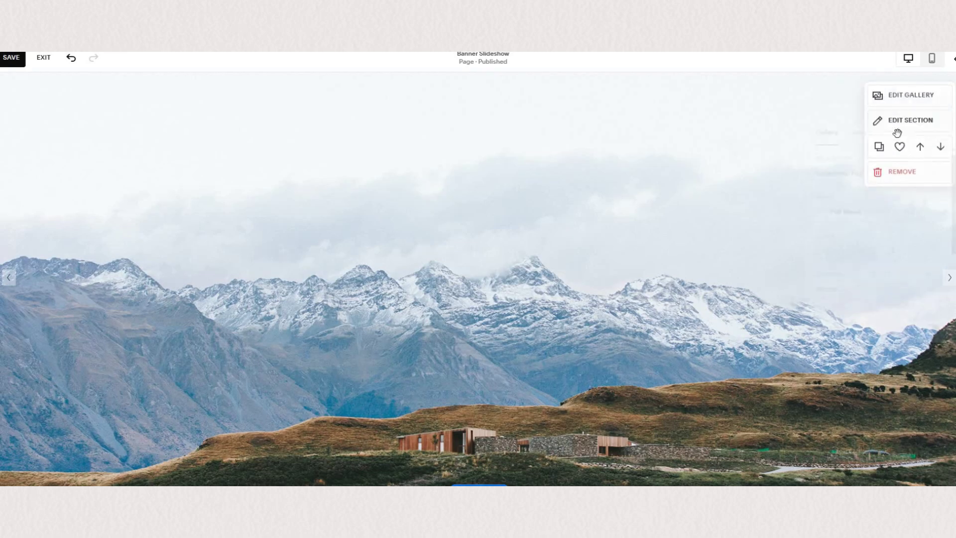
Try the Slideshow: Reel gallery type for the section and switch it back to Slideshow: Full.
click(897, 124)
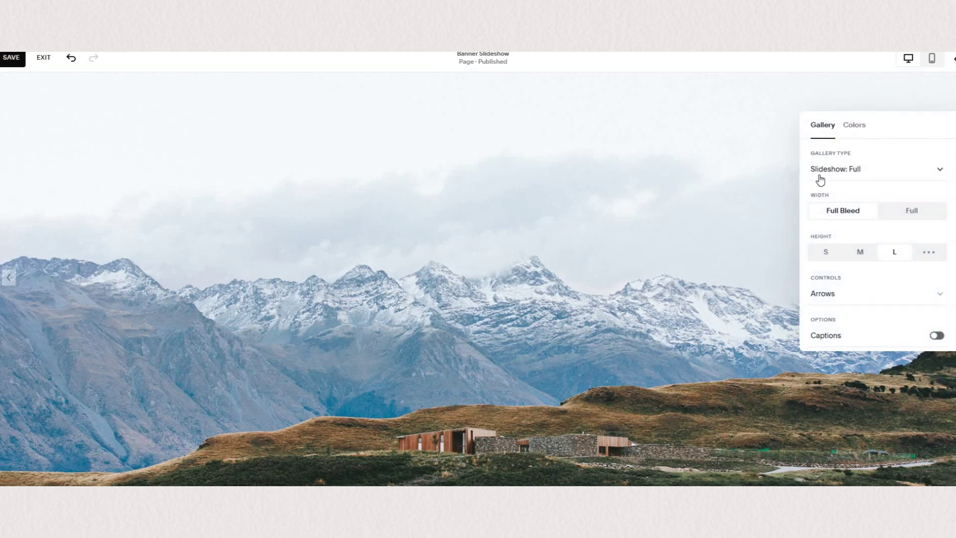
click(898, 177)
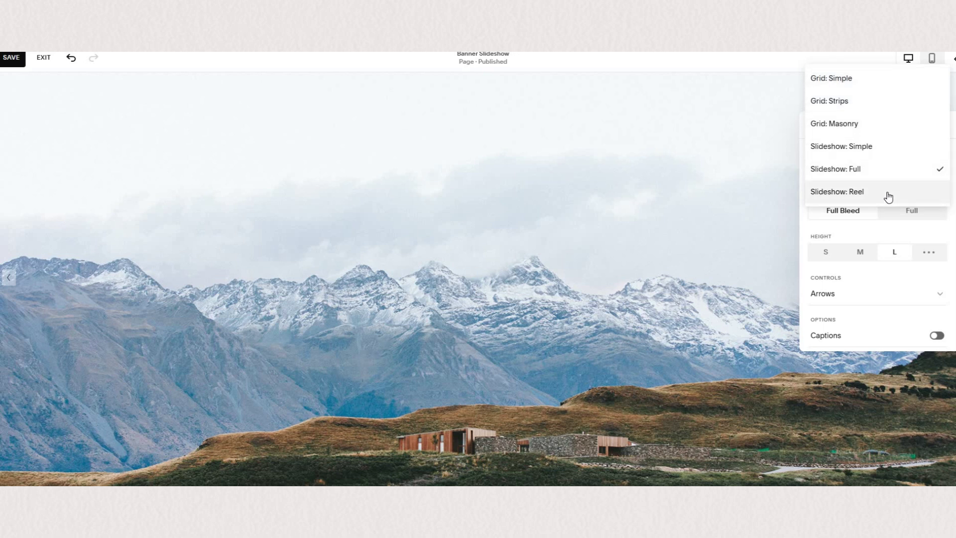
click(837, 192)
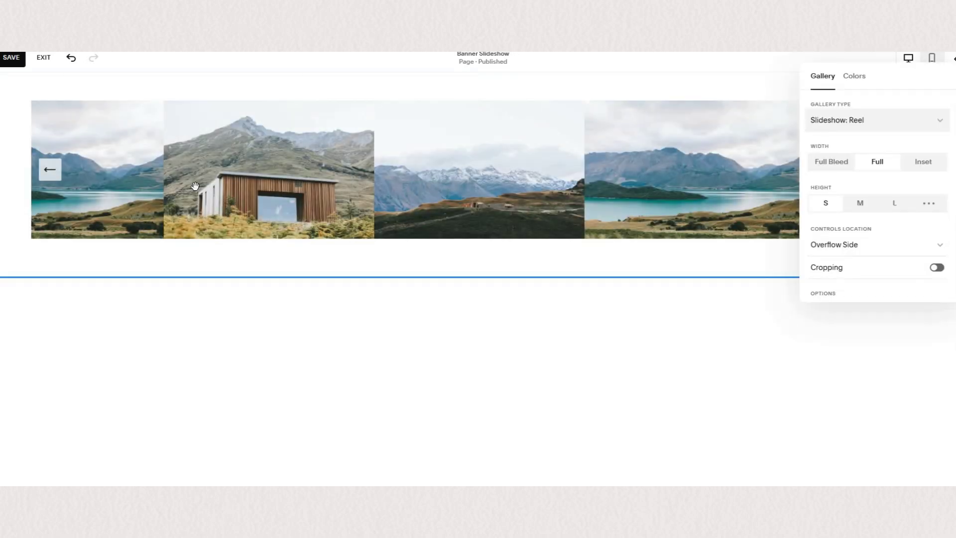
click(50, 169)
click(877, 120)
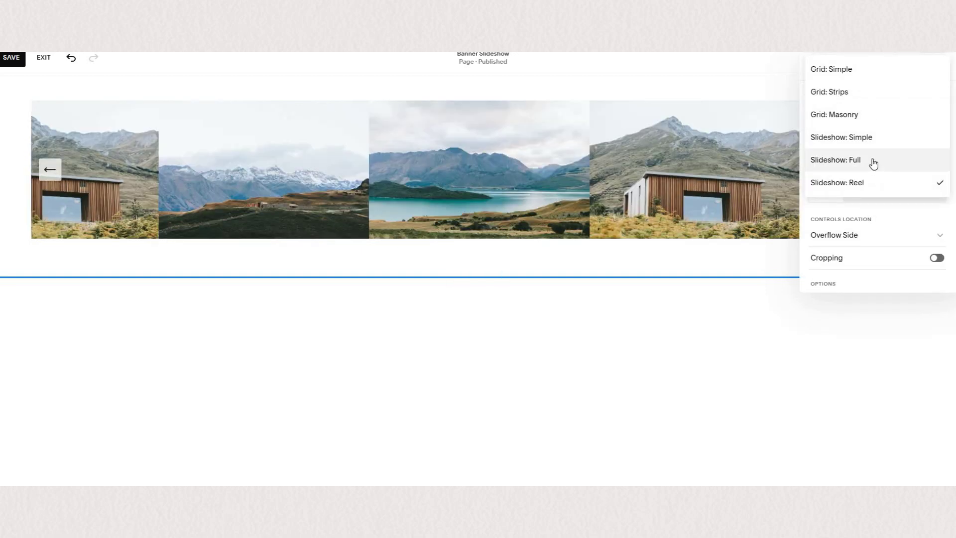
click(874, 164)
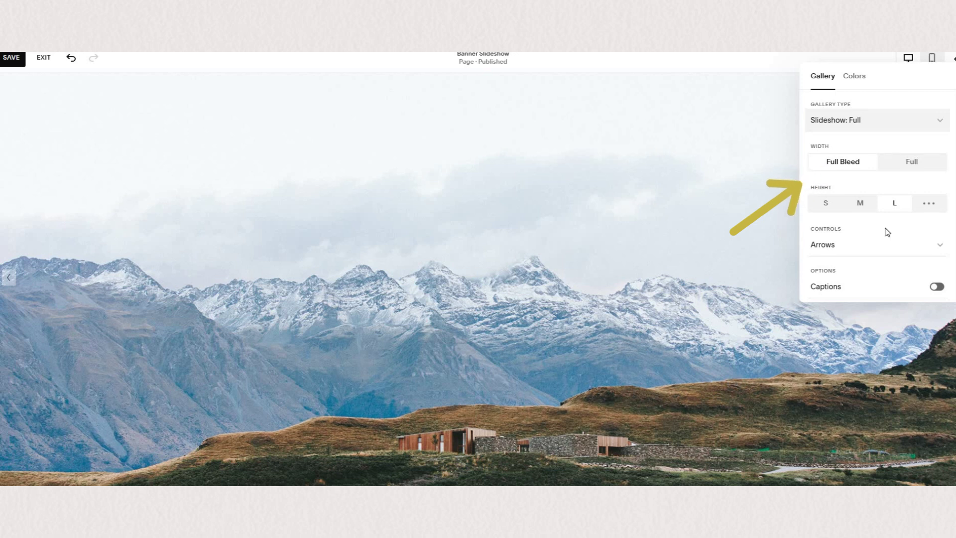
click(780, 334)
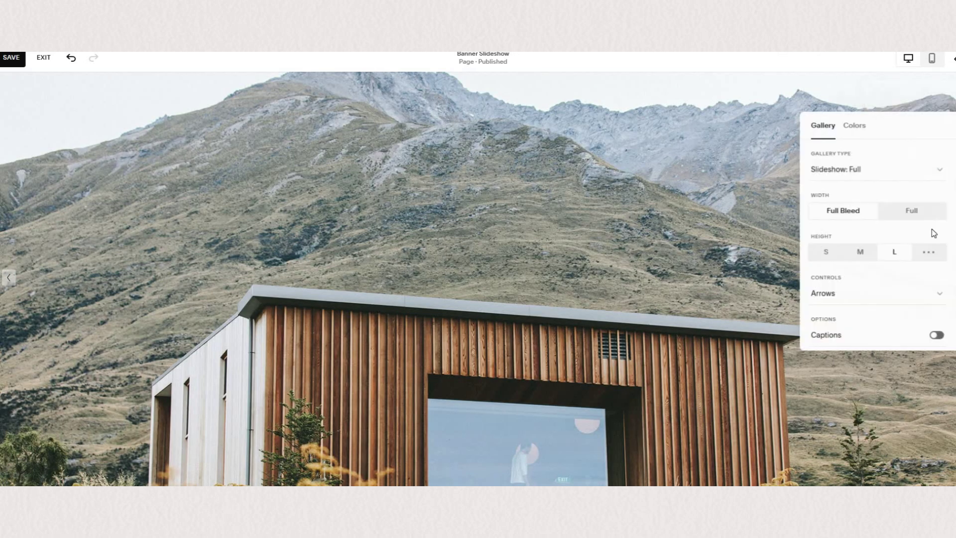
Set the slideshow's width to Full and its height to a custom value of 100.
click(911, 211)
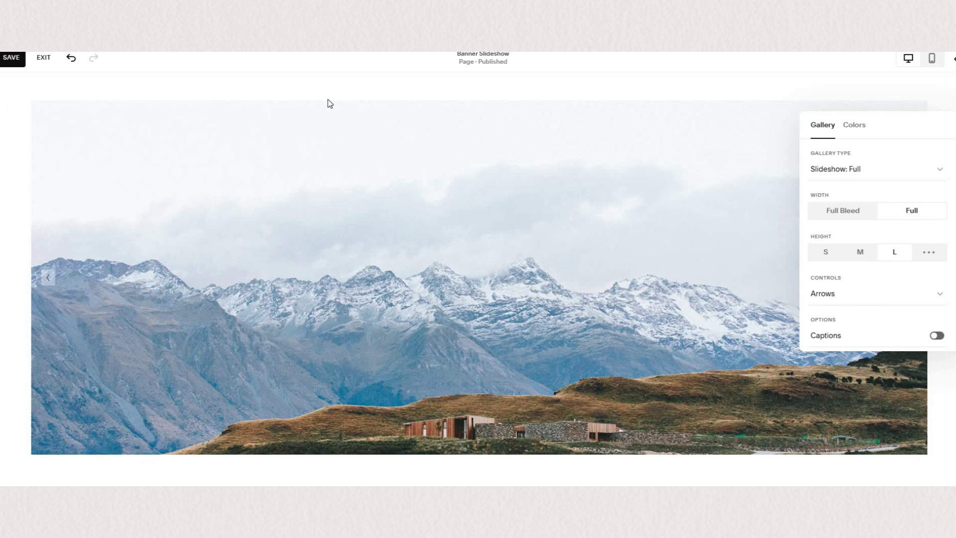
click(826, 252)
click(861, 253)
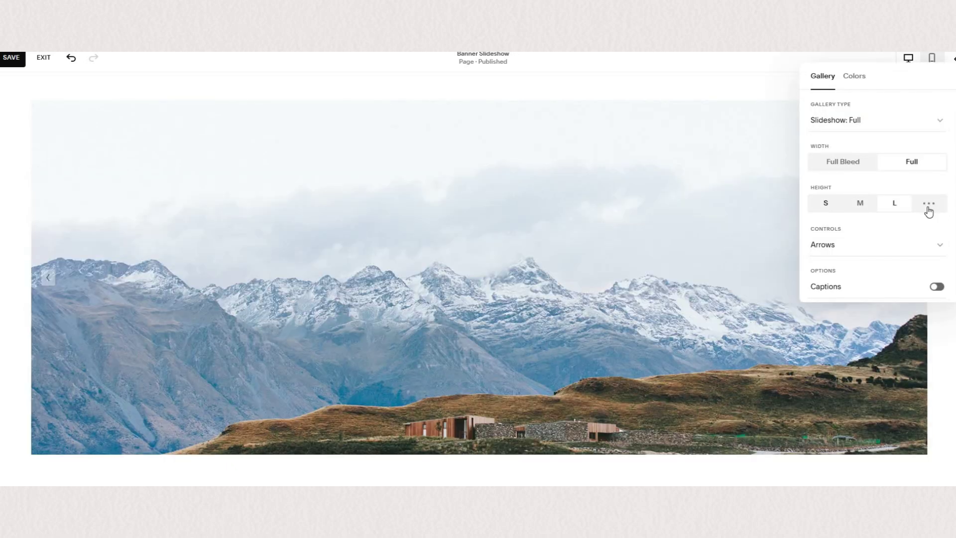
click(928, 204)
drag(908, 225, 927, 237)
Change the slideshow's navigation controls to Bullets.
scroll(932, 229, down, 2)
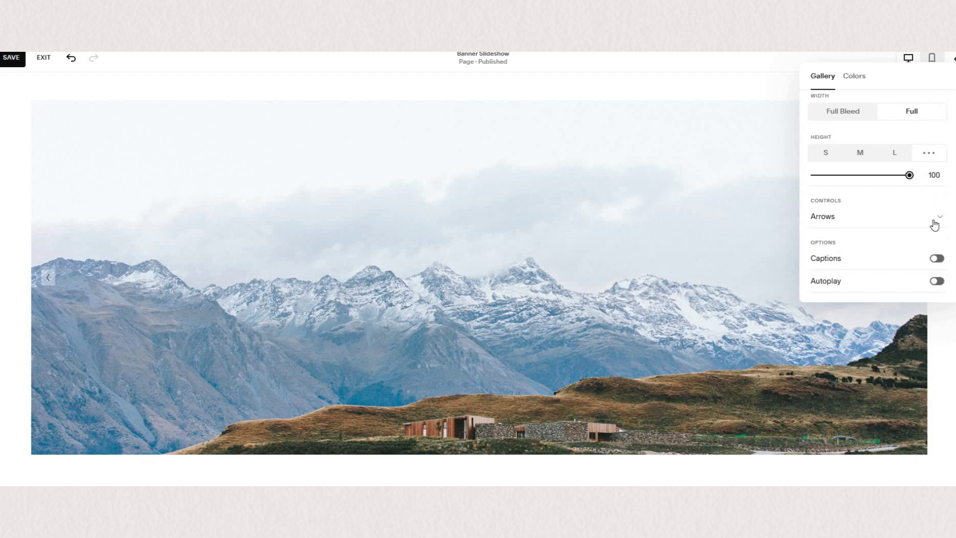
click(831, 225)
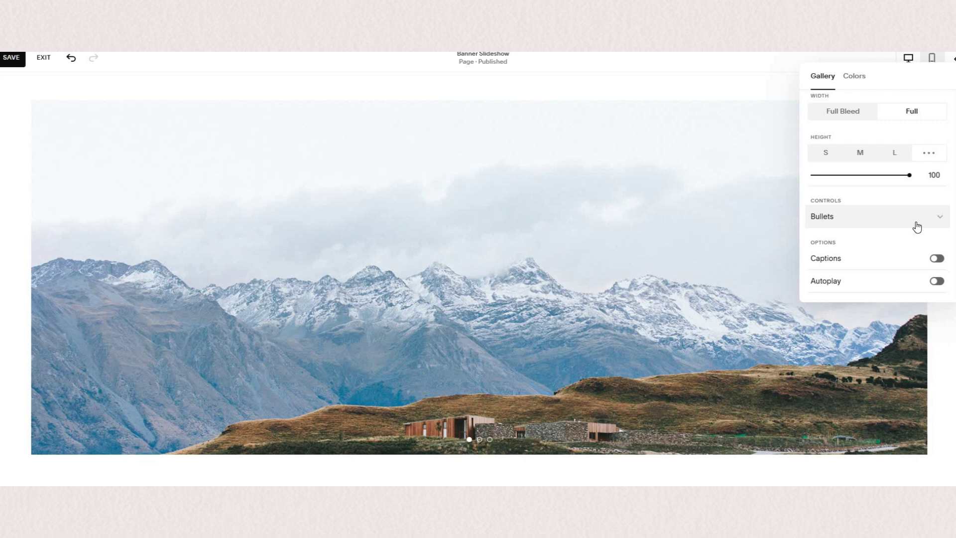
click(870, 240)
click(865, 244)
scroll(927, 254, down, 2)
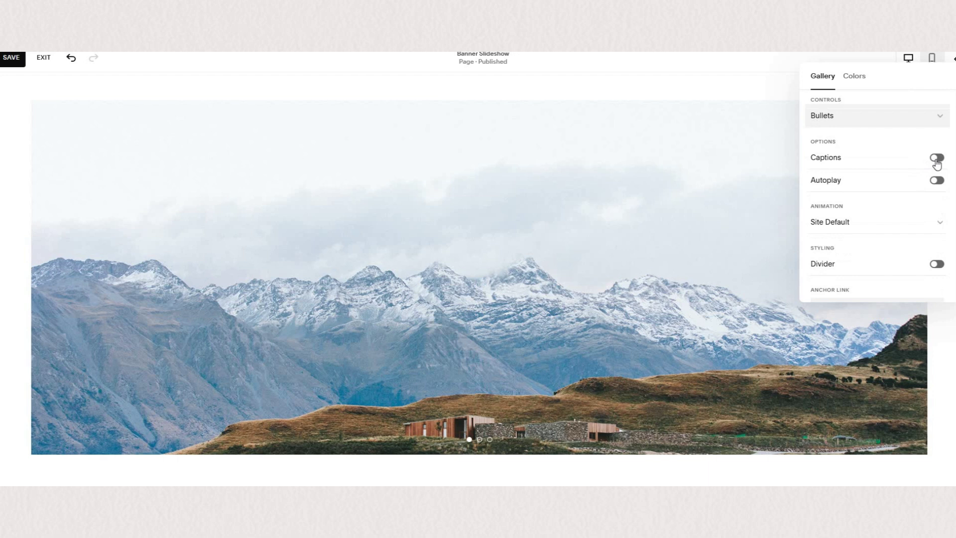
Turn captions on and back off, and enable autoplay with a slide duration of 3.
click(937, 159)
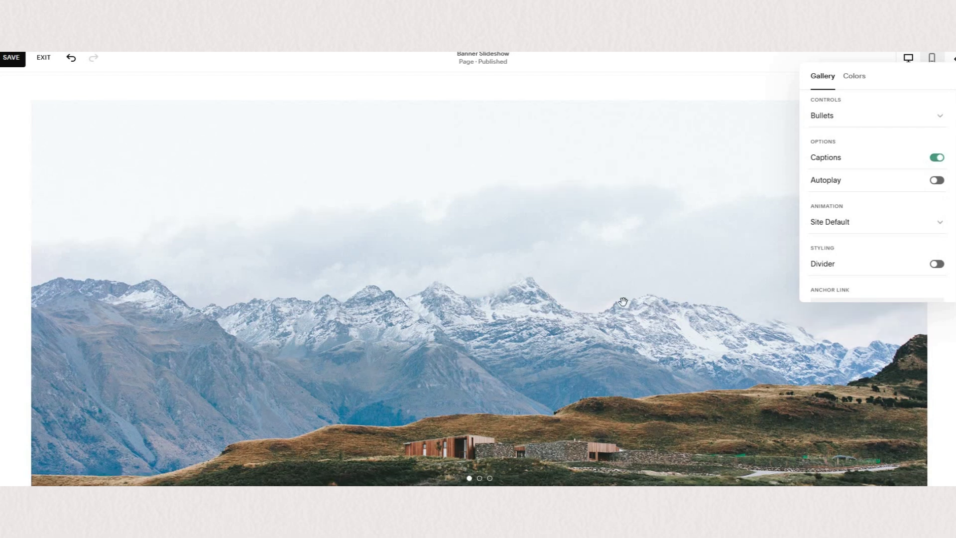
key(ctrl+z)
click(936, 181)
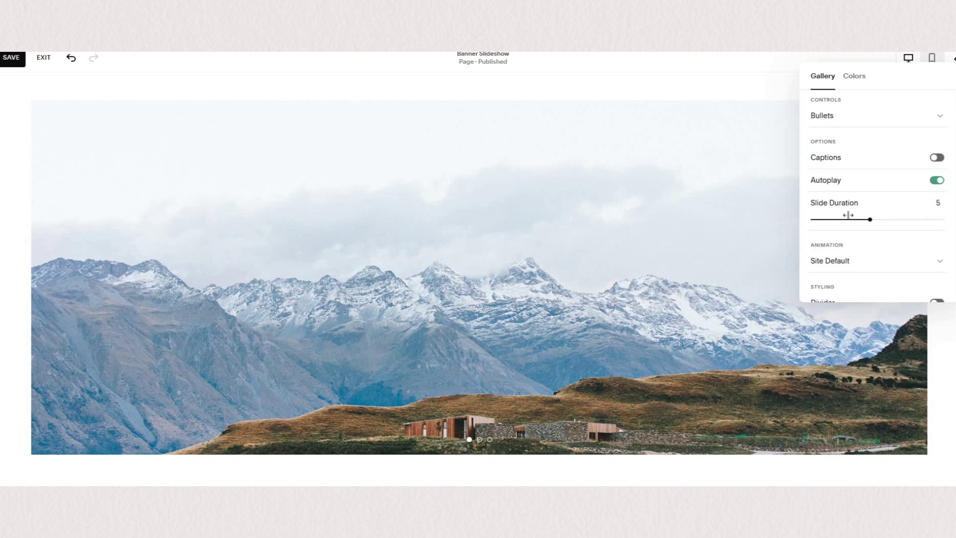
drag(849, 217, 841, 219)
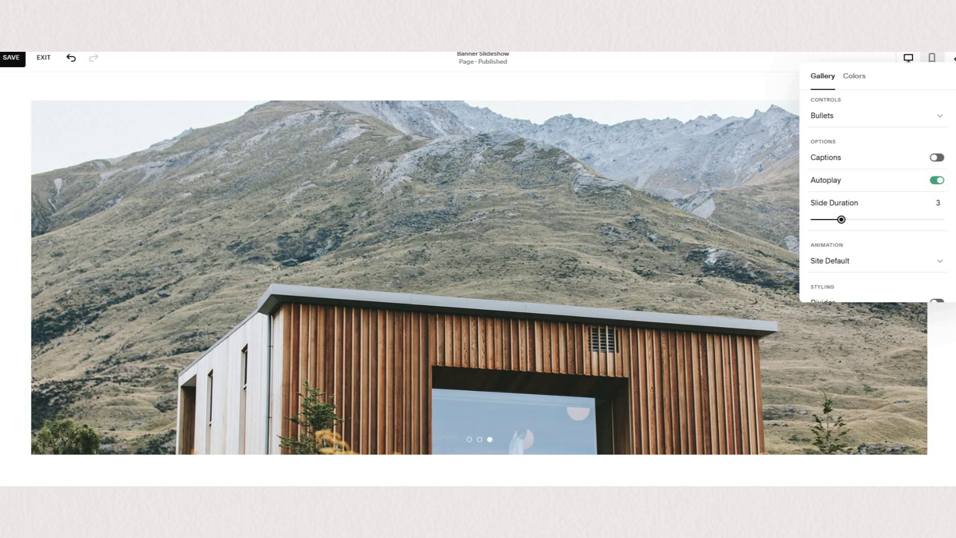
Check the animation options, keeping Site Default, and try a divider along the section's lower edge.
scroll(889, 247, down, 2)
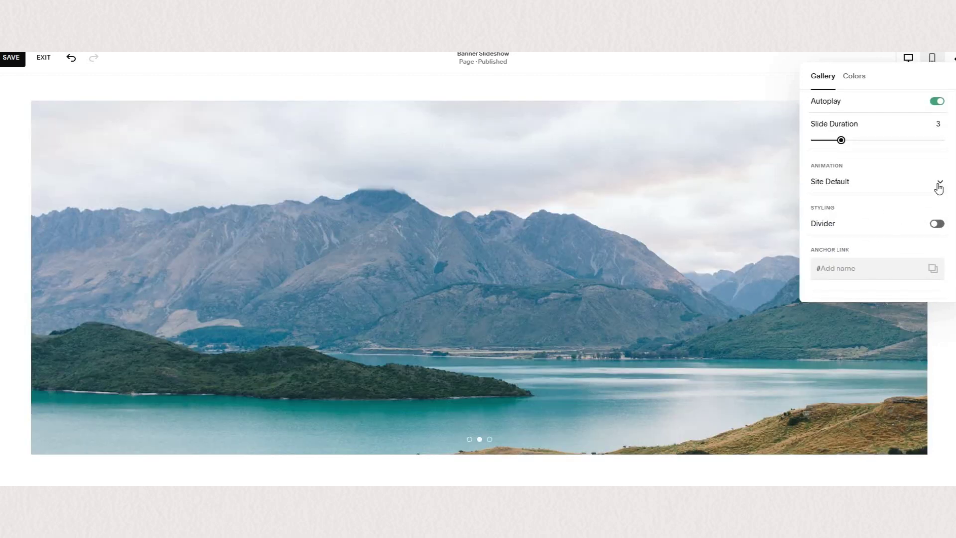
click(939, 188)
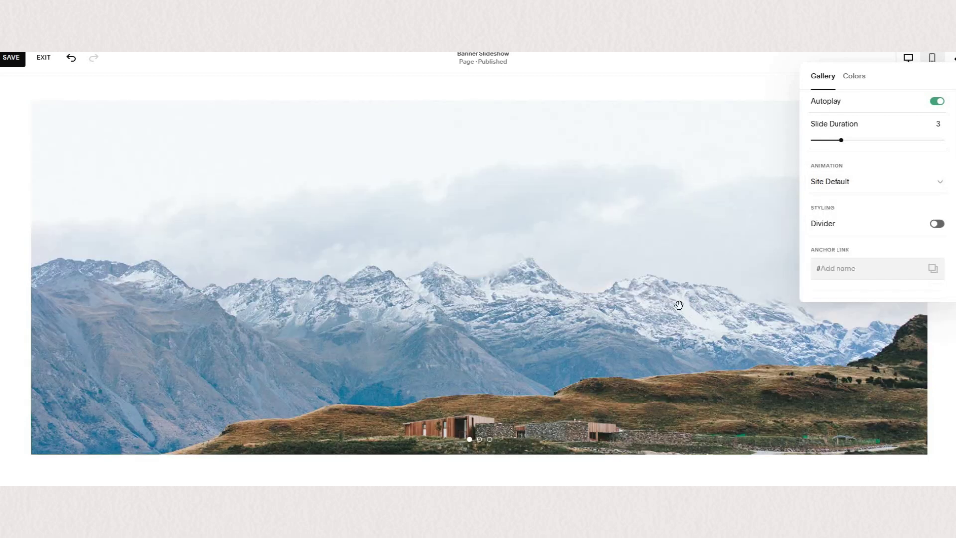
click(937, 224)
scroll(316, 433, down, 2)
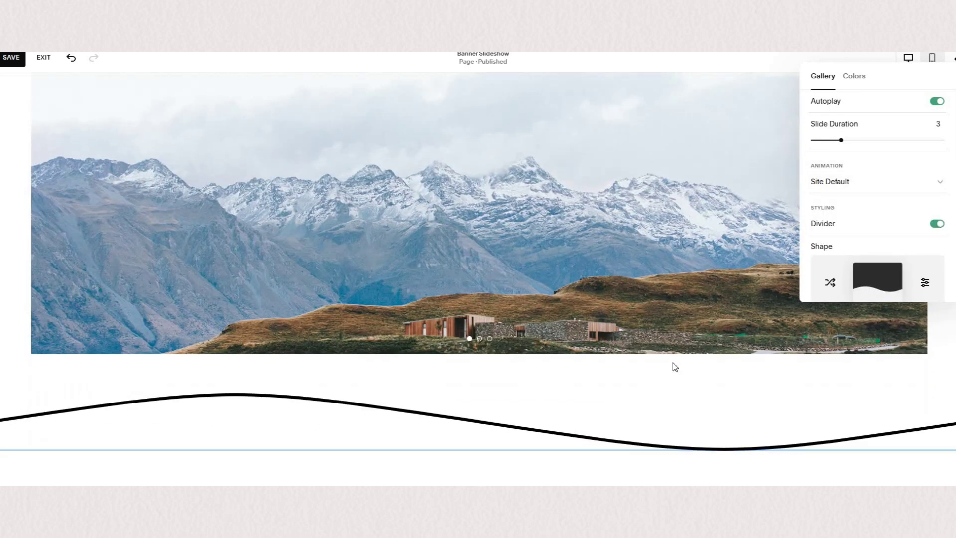
scroll(894, 234, down, 1)
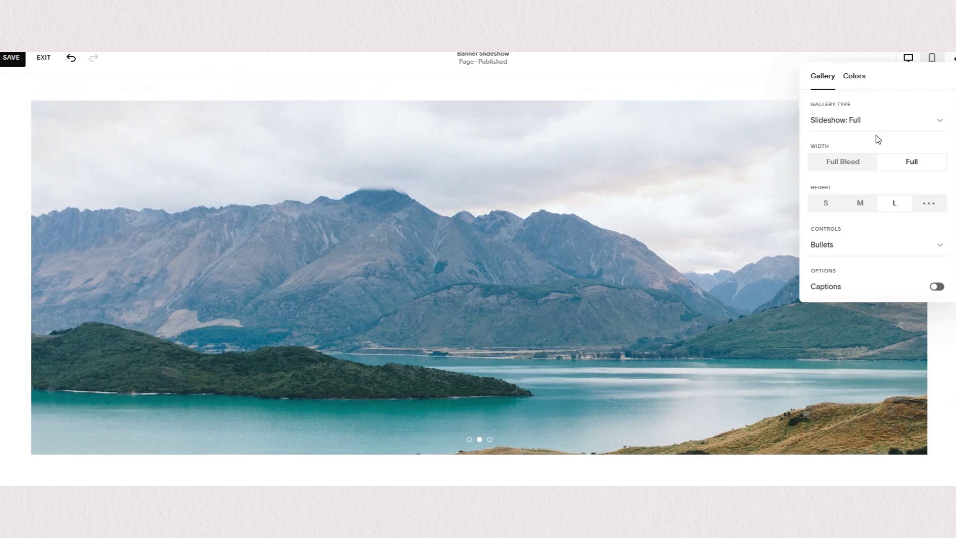
Try the Light 1 color theme, apply Bright 2 to the section instead, and close the section settings.
click(855, 76)
click(917, 205)
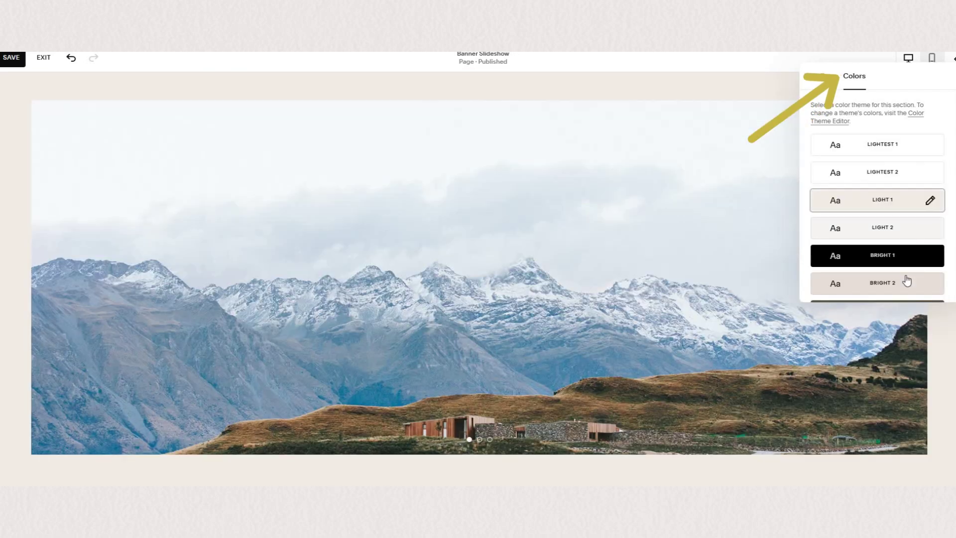
click(907, 280)
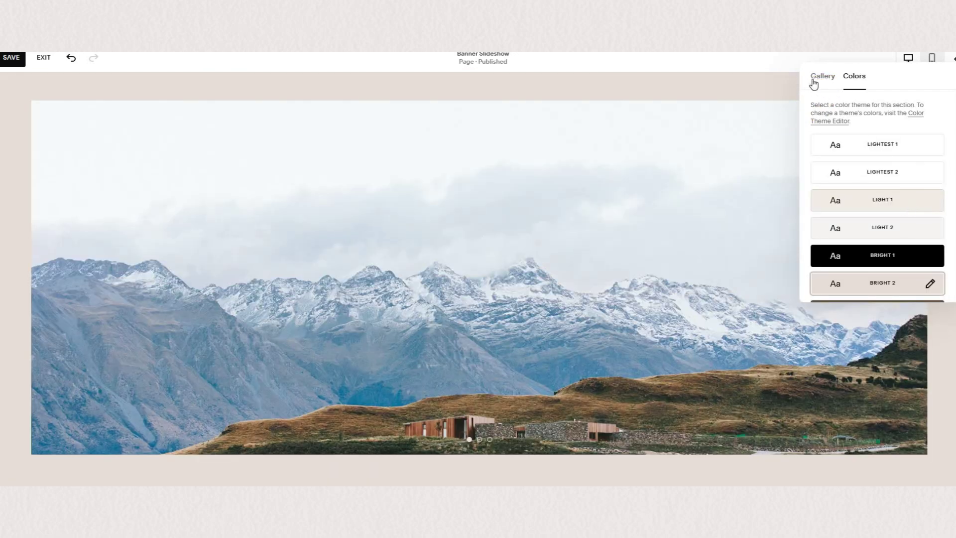
click(813, 81)
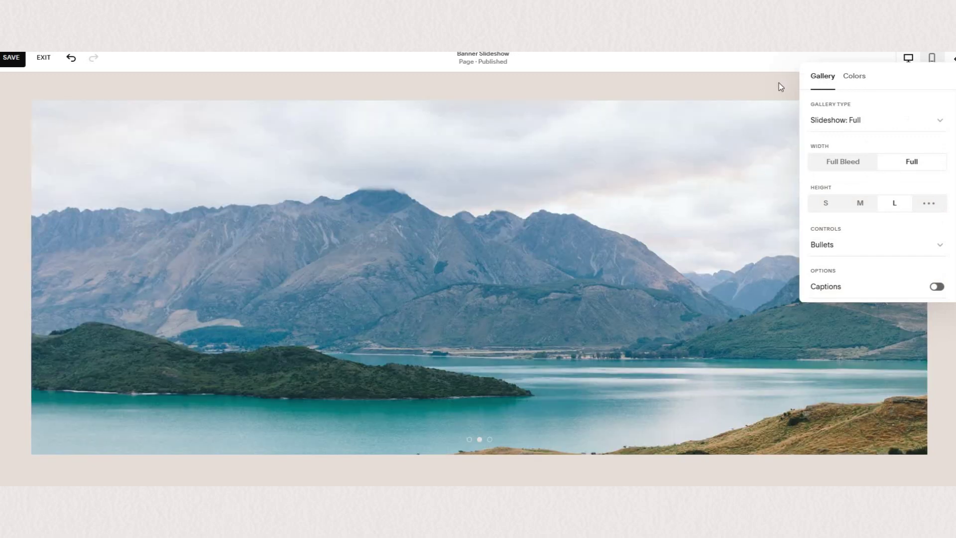
click(551, 198)
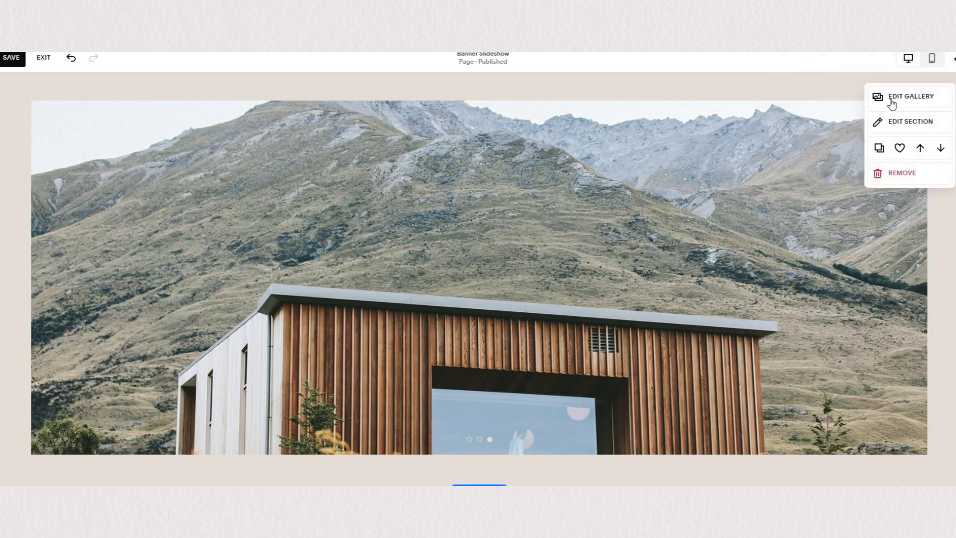
Remove the snowy mountain and lake placeholder images from the slideshow's gallery.
click(892, 100)
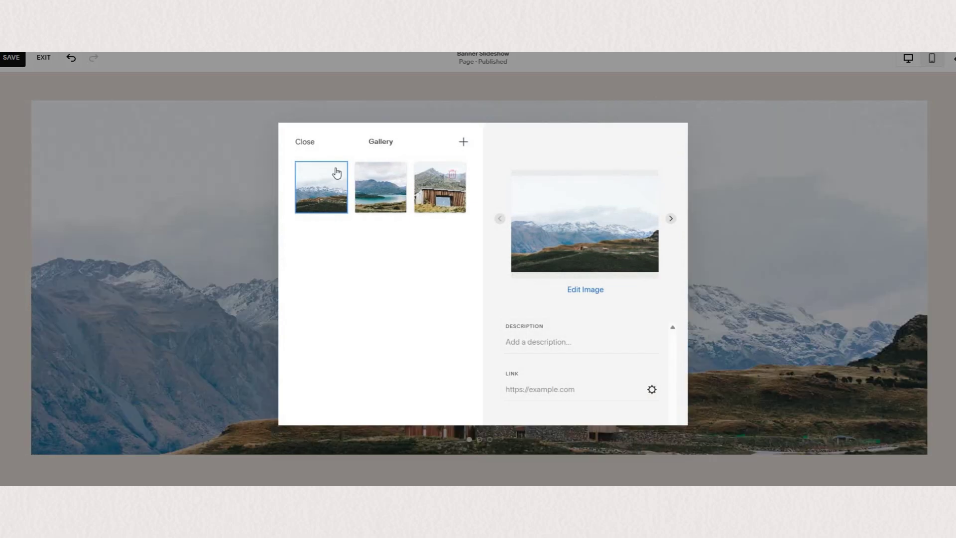
click(332, 173)
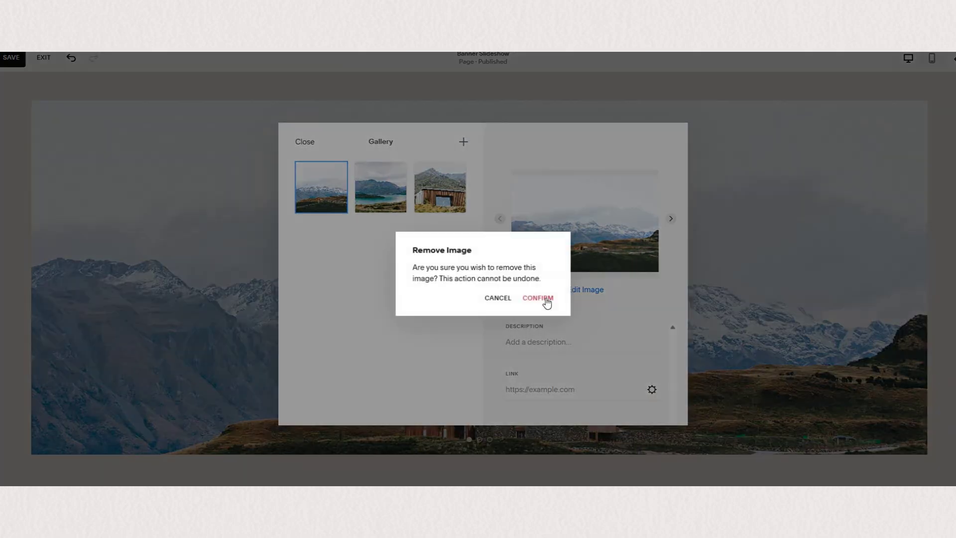
key(Return)
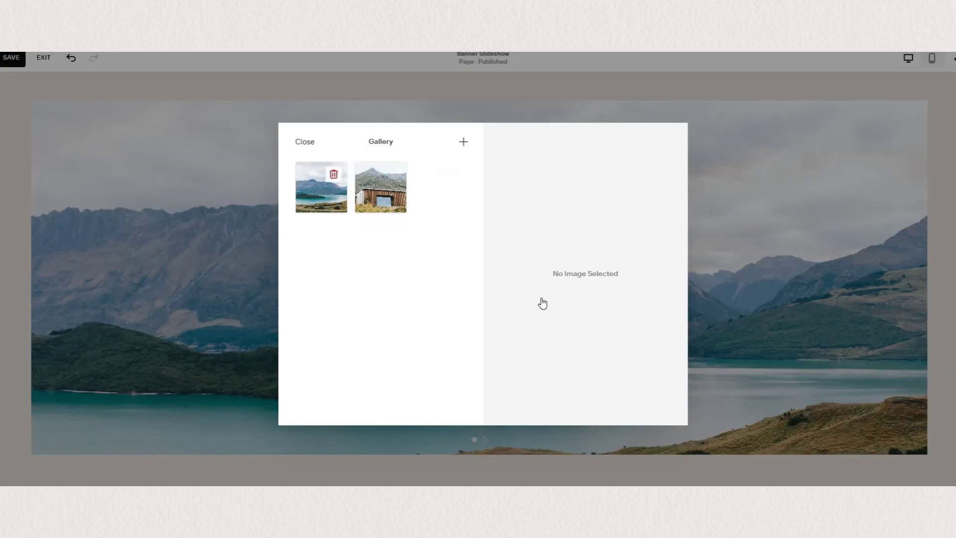
click(335, 174)
key(Return)
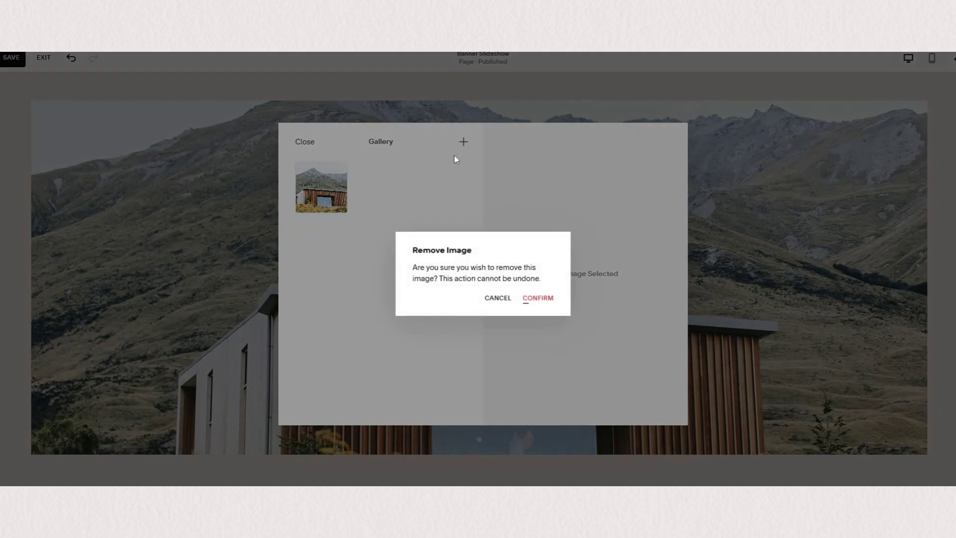
Remove the remaining mountain house placeholder and add four neutral-toned interior and floral images to the slideshow's gallery.
key(Return)
click(456, 149)
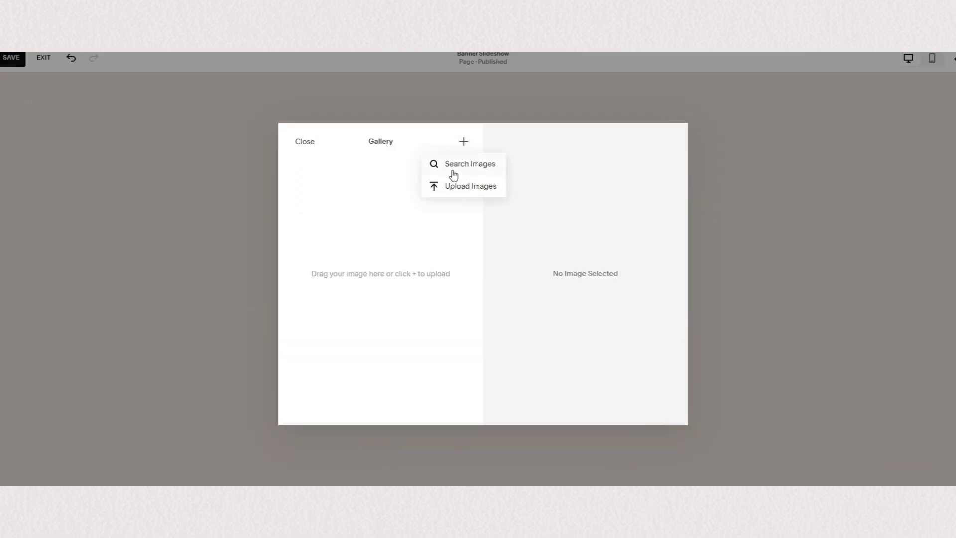
click(453, 170)
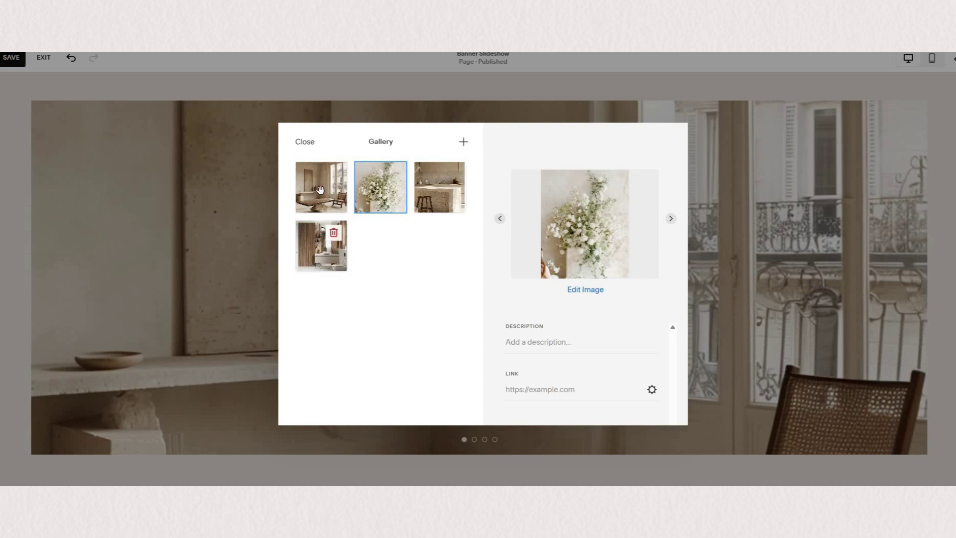
click(346, 192)
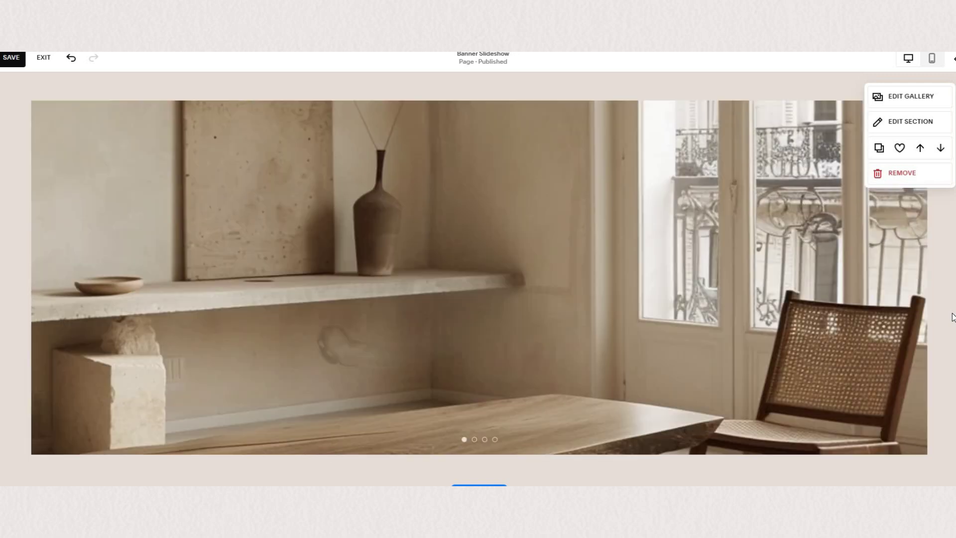
Add a People section with the carousel-style team layout below the gallery slideshow.
click(877, 124)
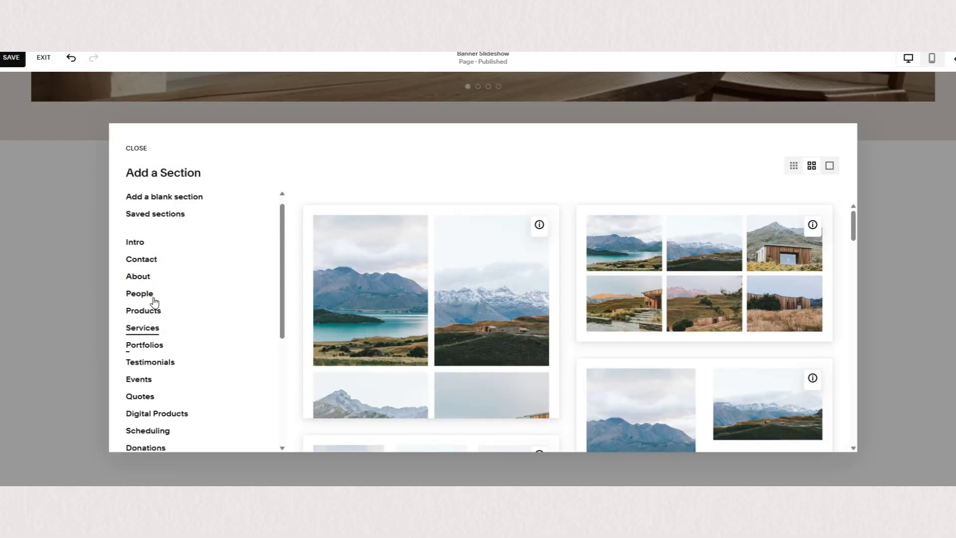
click(149, 295)
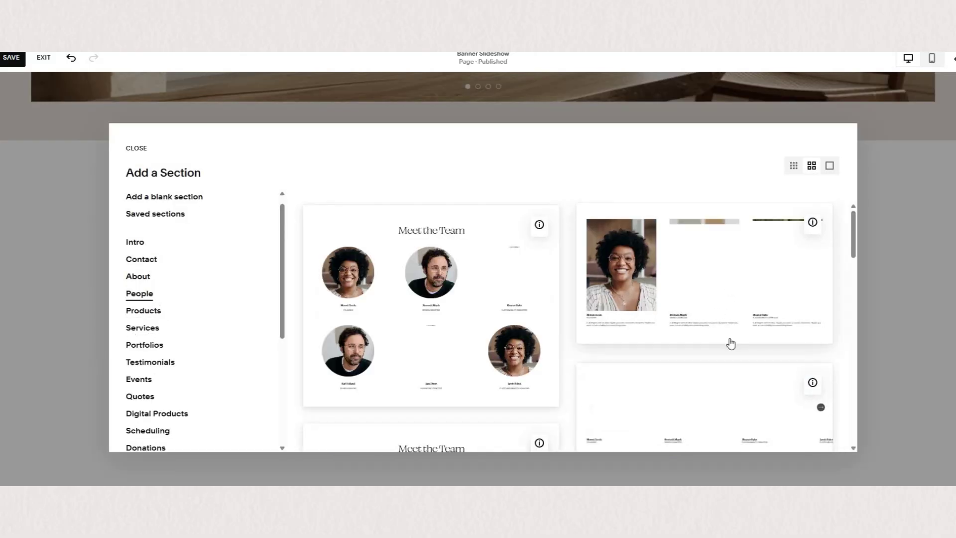
scroll(731, 342, down, 5)
scroll(730, 342, up, 8)
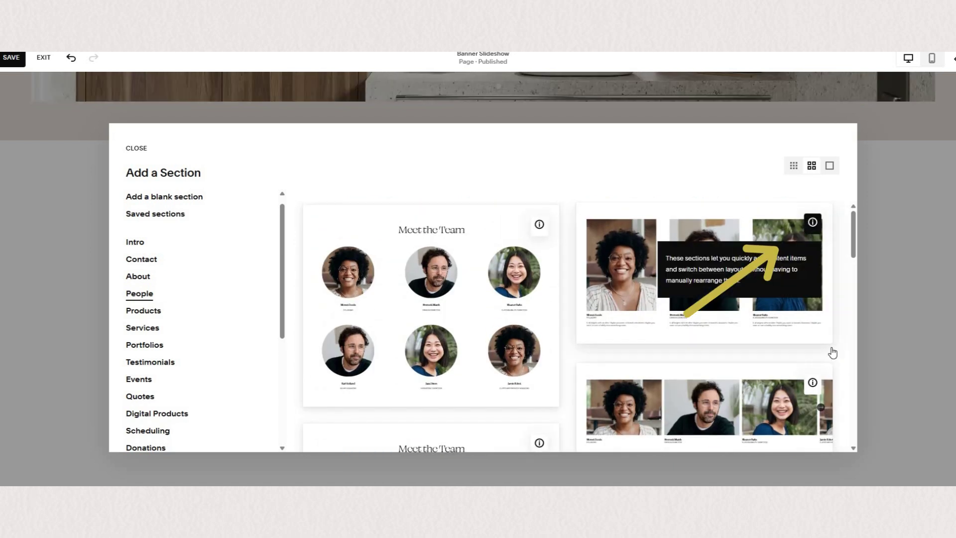
click(778, 391)
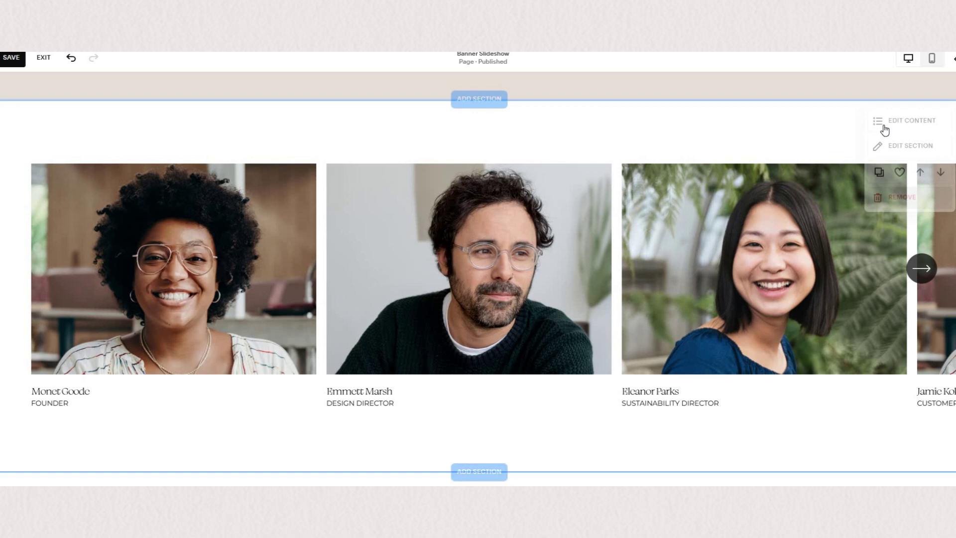
Show the item buttons in the team section and reduce its Max Columns to 1.
click(885, 130)
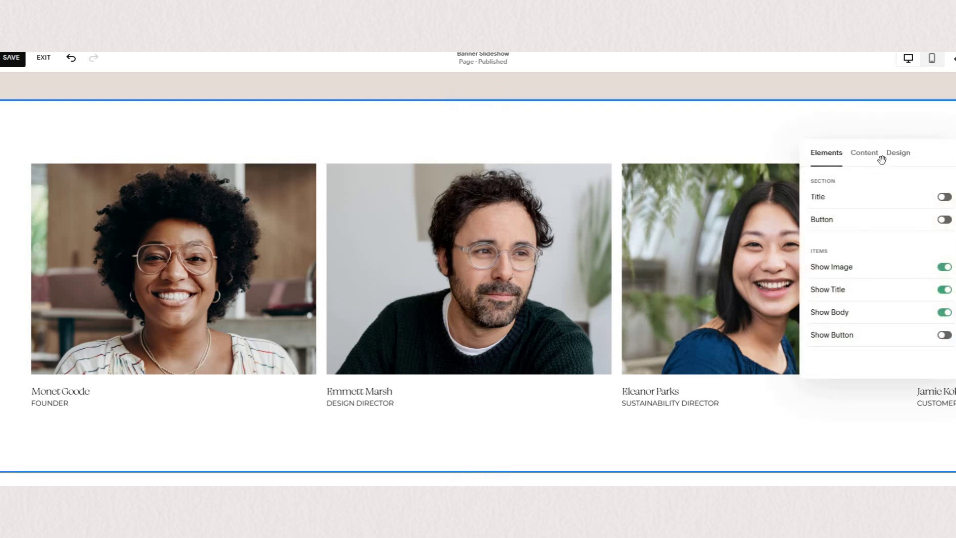
click(943, 335)
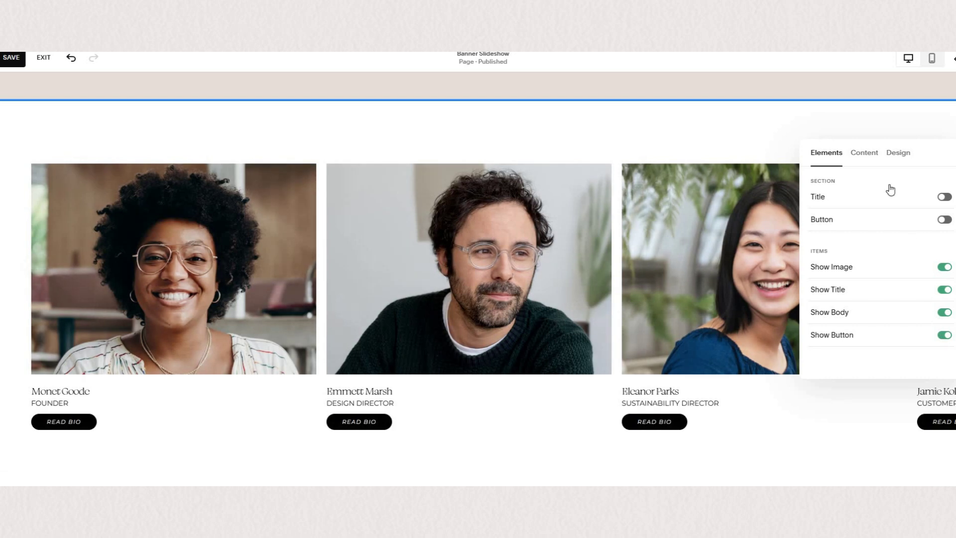
click(873, 155)
click(886, 156)
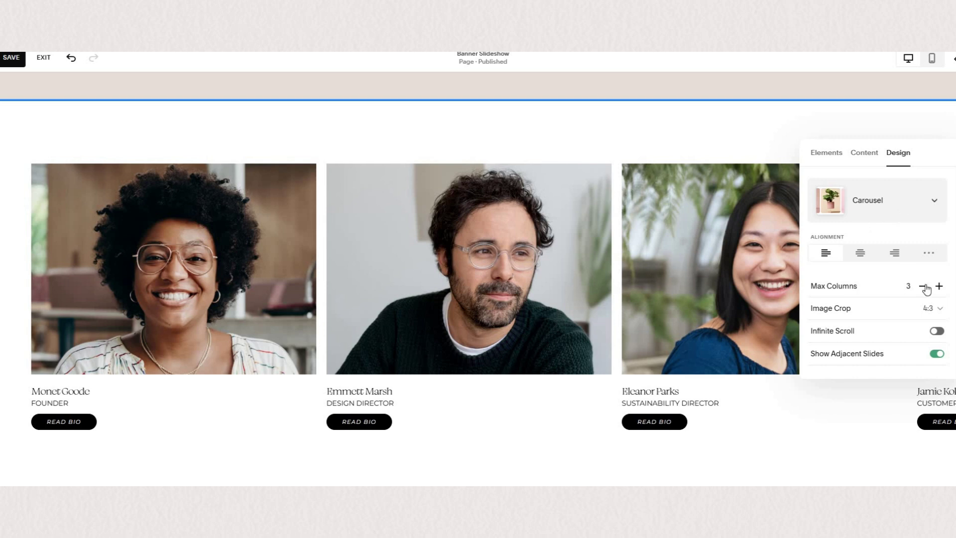
click(924, 286)
click(923, 285)
Switch the team section's layout to Banner Slideshow with S vertical padding.
click(902, 201)
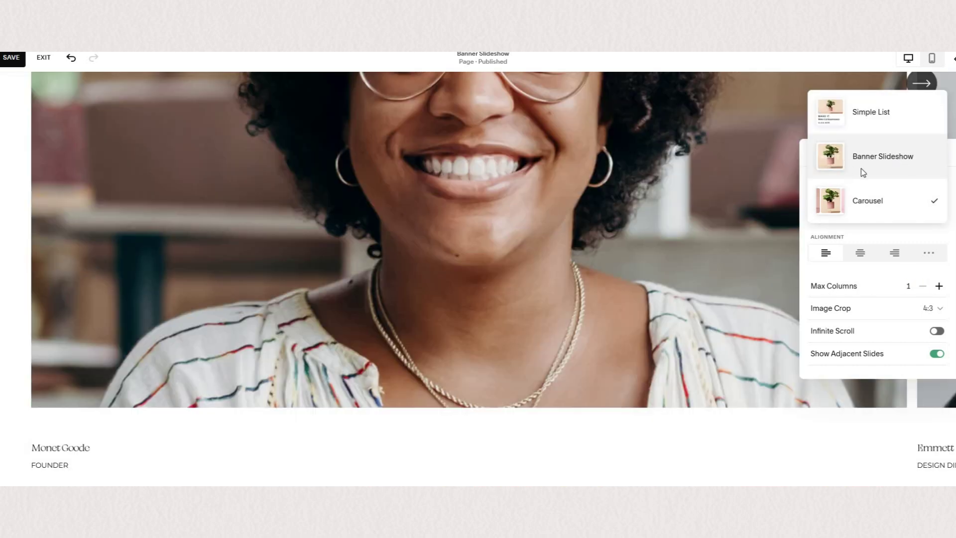
click(881, 157)
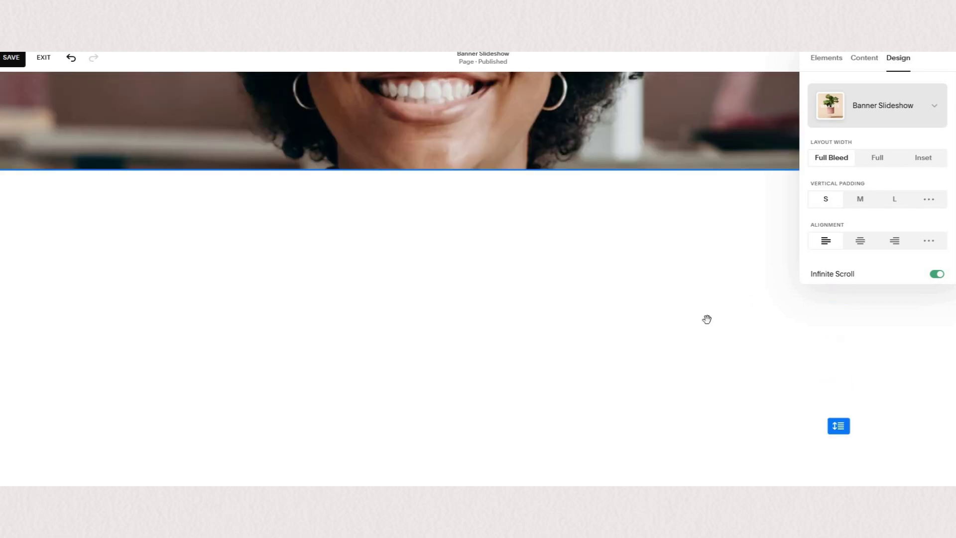
scroll(595, 275, up, 1)
scroll(242, 301, down, 2)
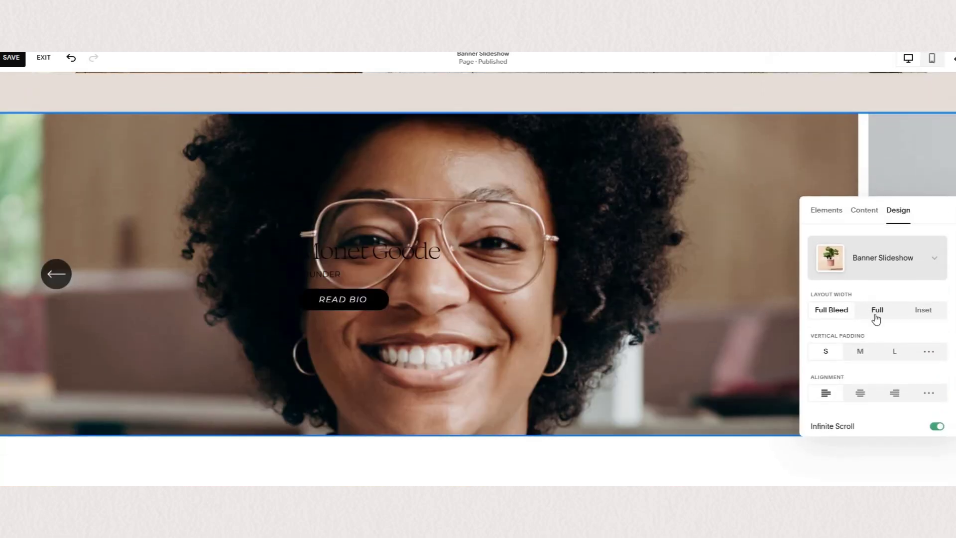
click(826, 355)
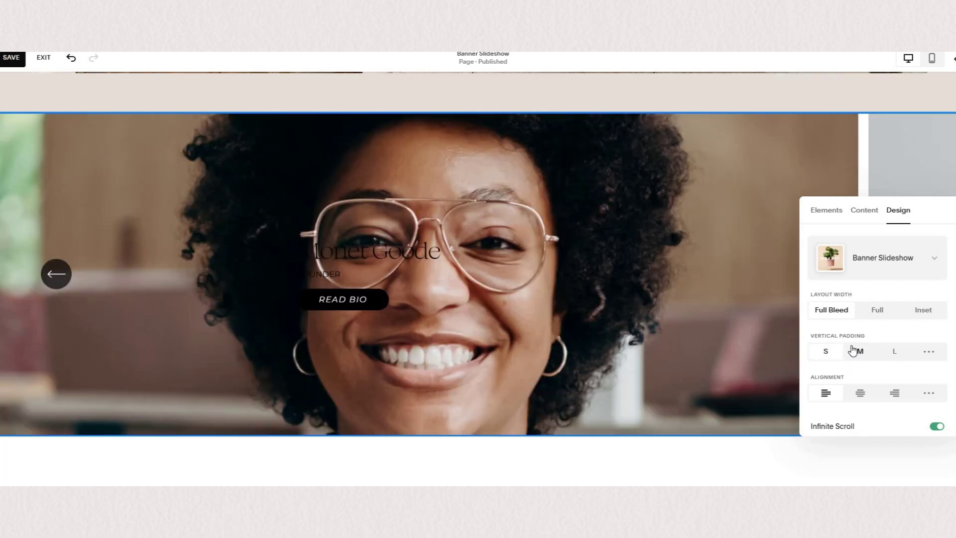
scroll(855, 350, down, 2)
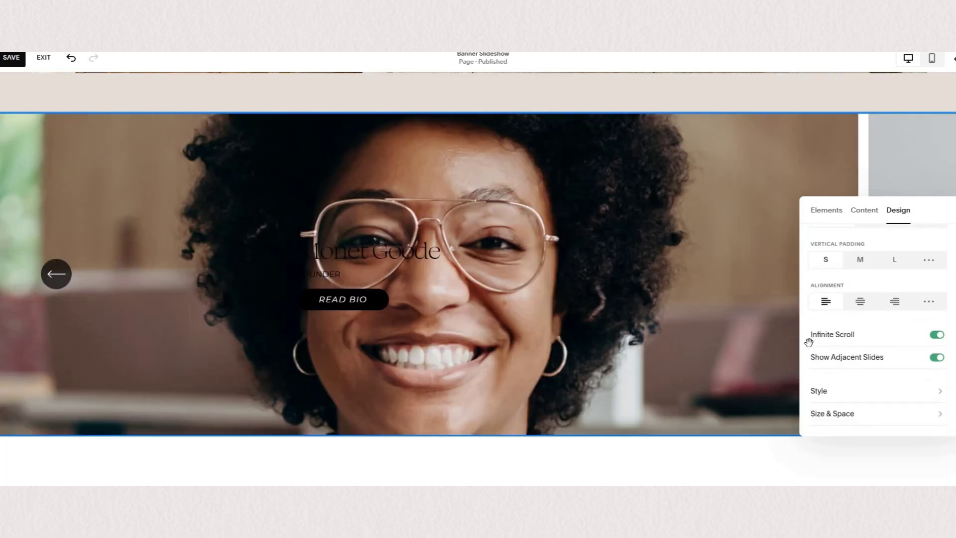
Replace the first slide's portrait with the library image of striped towels hanging on a plaster wall.
click(865, 213)
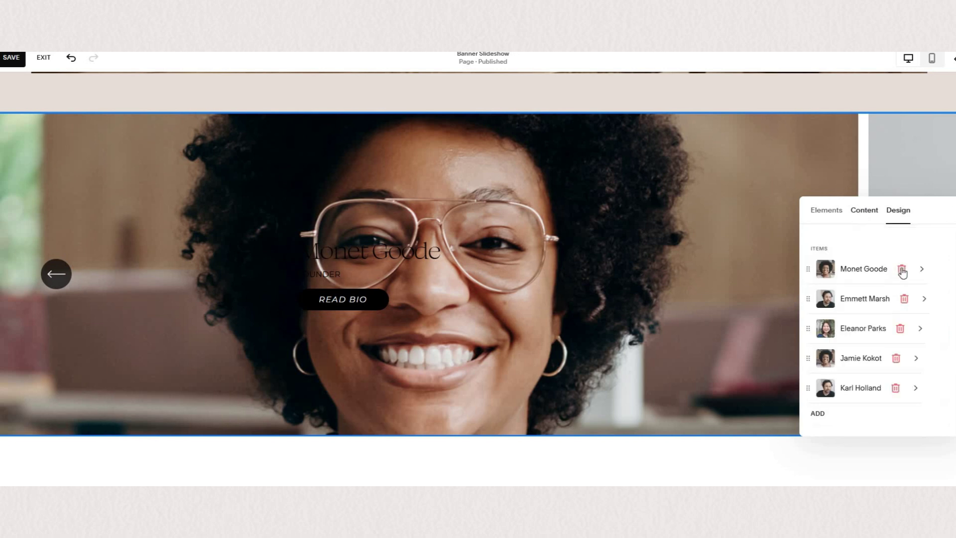
click(871, 258)
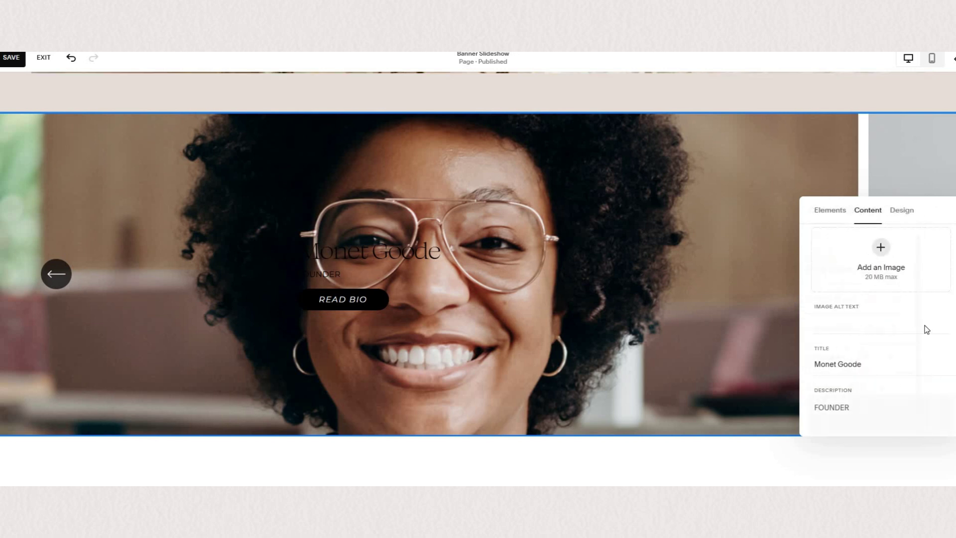
click(828, 330)
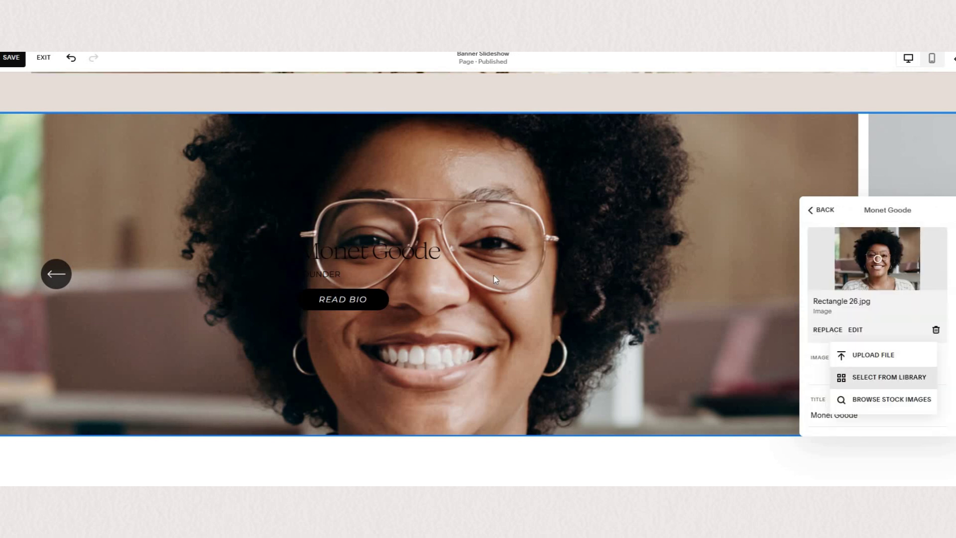
click(876, 375)
click(483, 293)
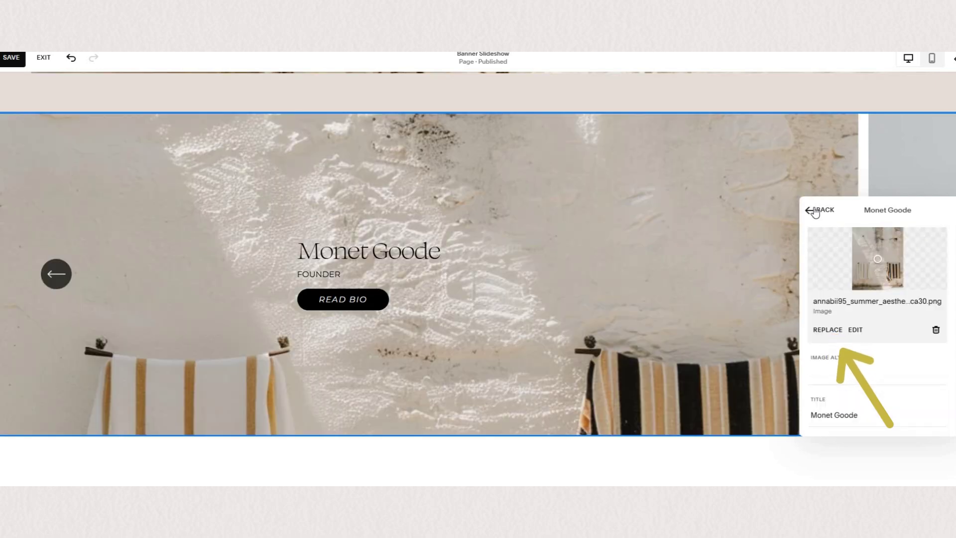
Review the first slide's title, description, button text and link fields, and return to the item list.
scroll(890, 383, down, 2)
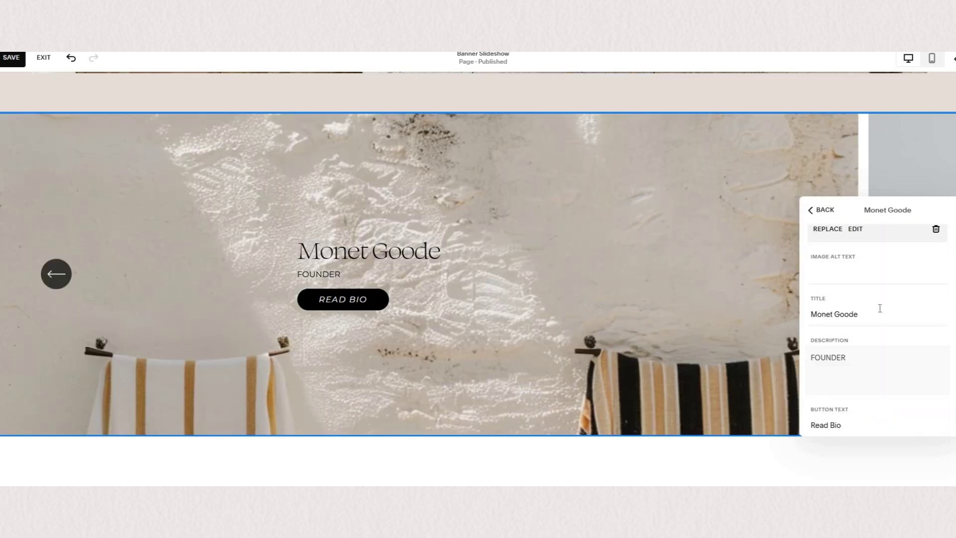
drag(819, 314, 883, 308)
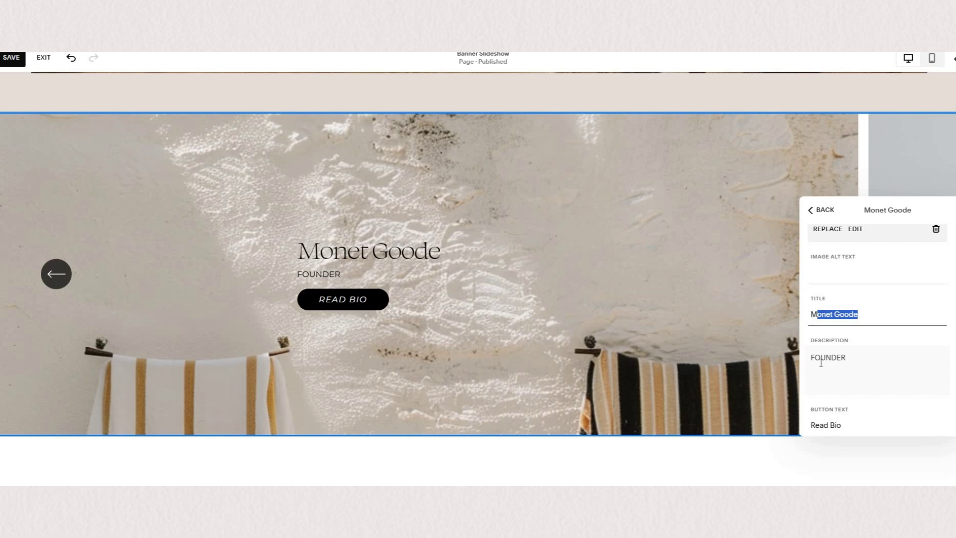
drag(819, 340, 867, 347)
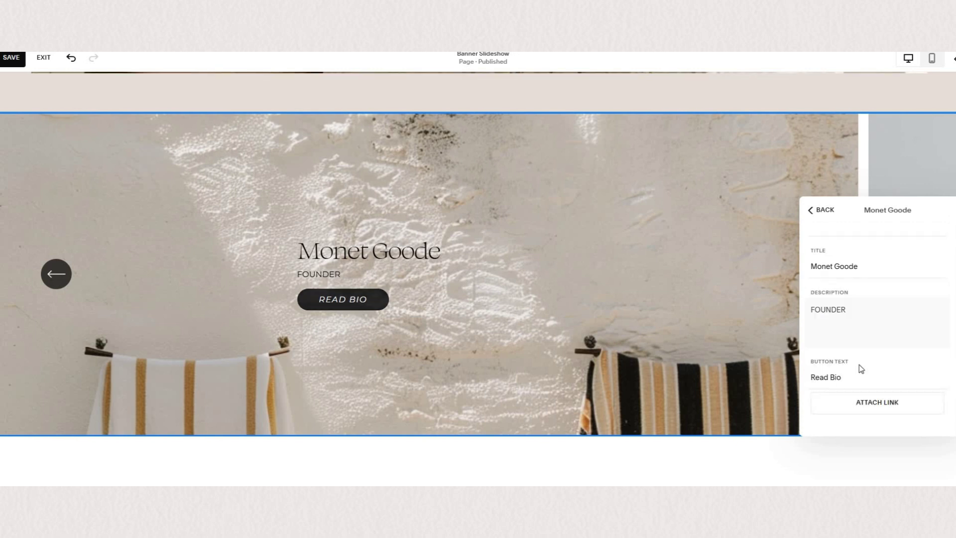
scroll(860, 365, up, 3)
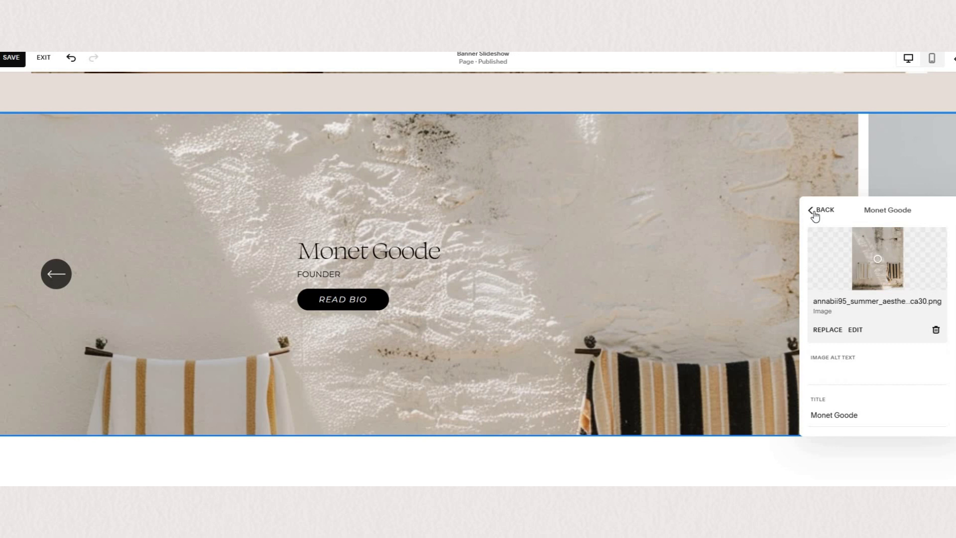
click(817, 213)
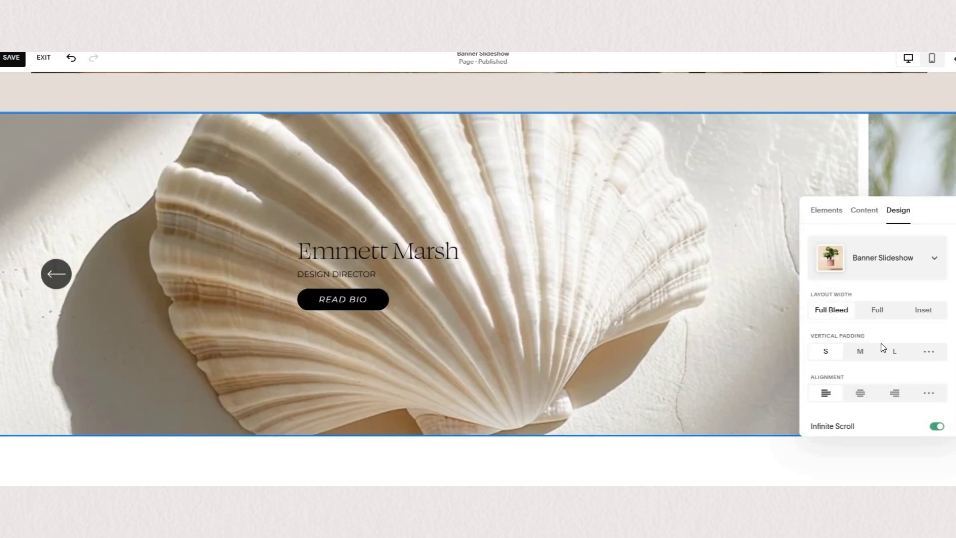
Try centered alignment and turning Infinite Scroll off for the banner slideshow, restoring left alignment and Infinite Scroll.
scroll(844, 351, down, 1)
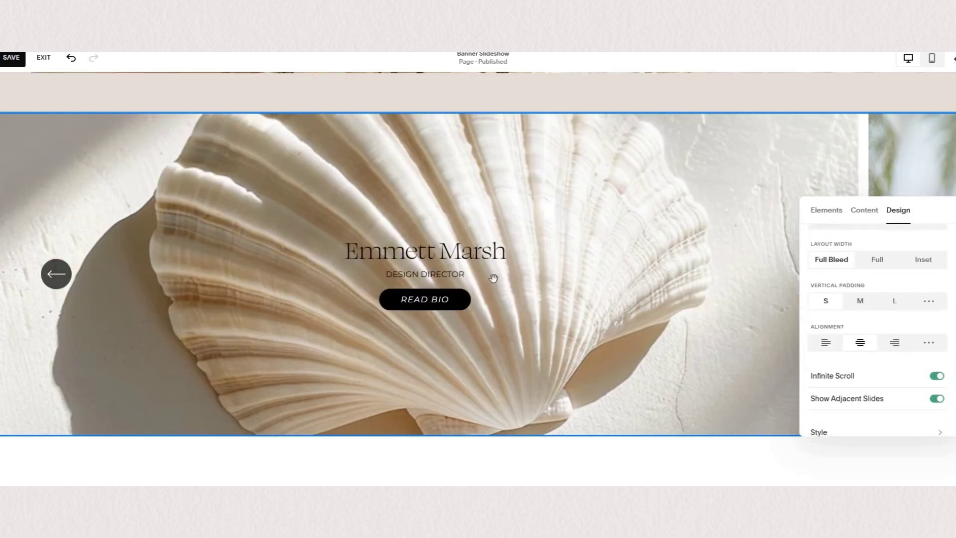
click(812, 344)
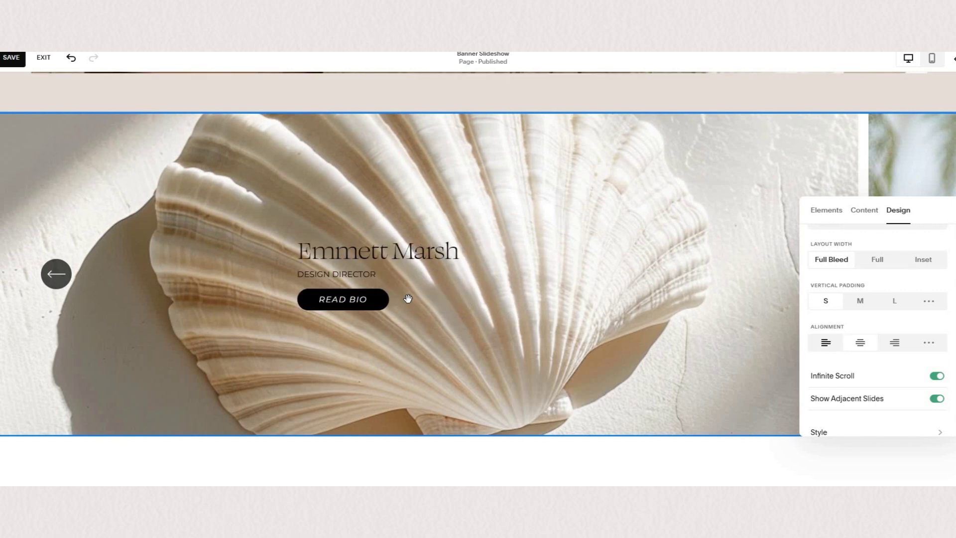
scroll(870, 351, down, 1)
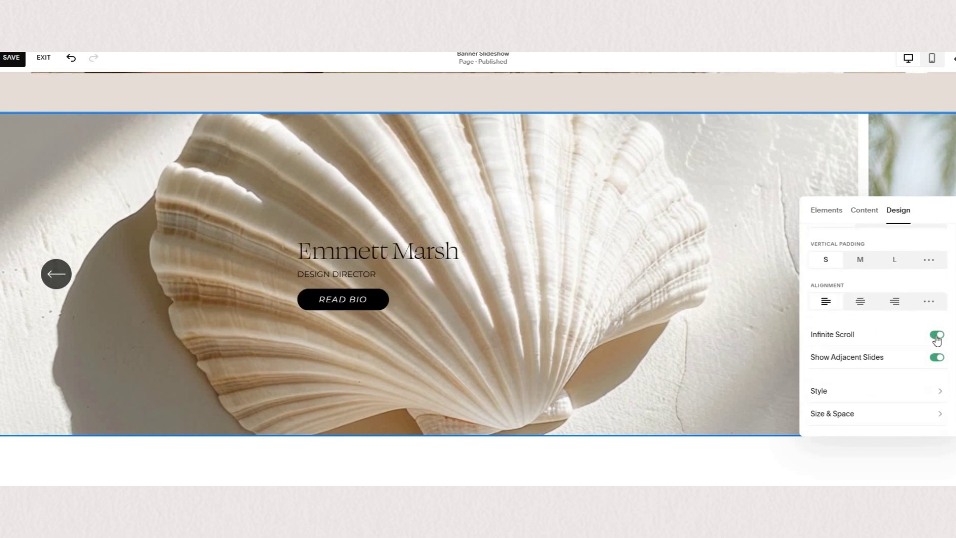
click(937, 335)
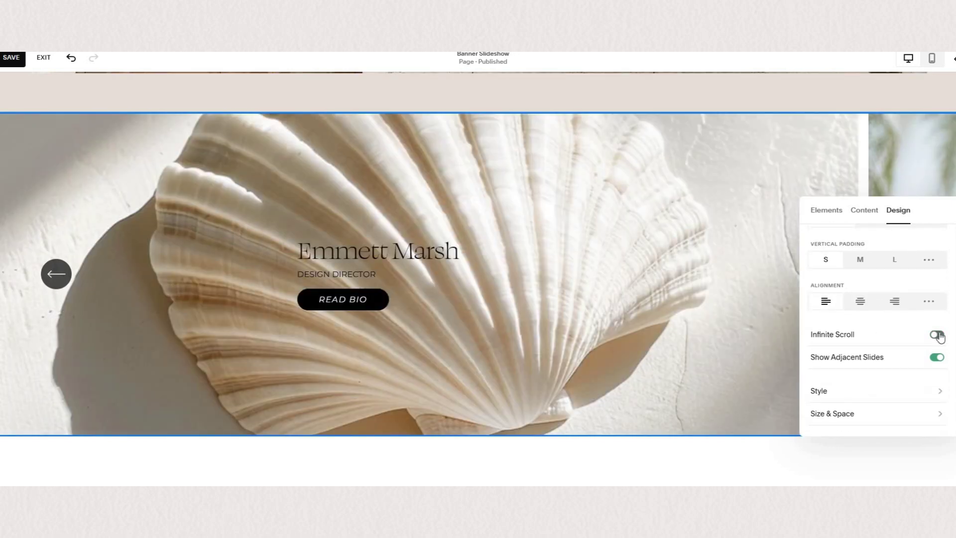
click(937, 335)
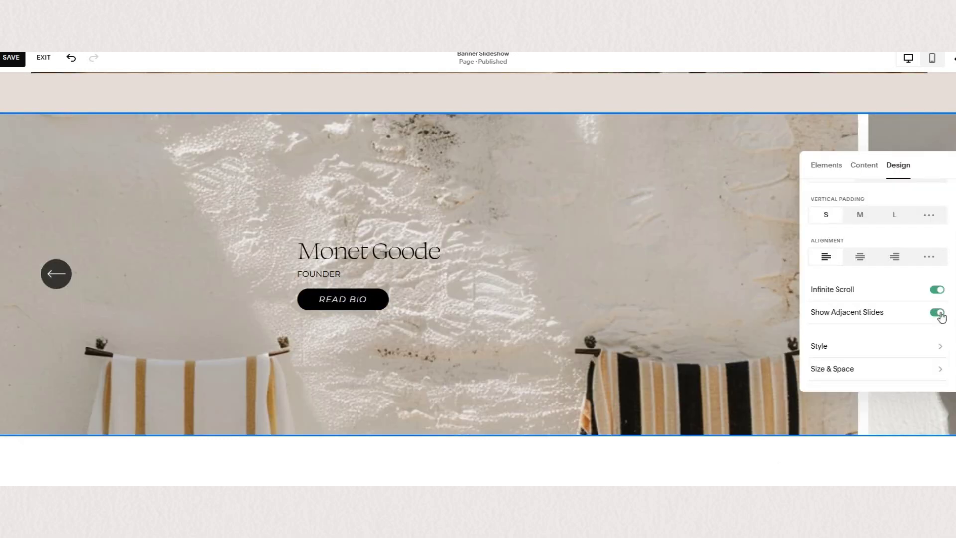
Turn off Show Adjacent Slides and center-align the banner slideshow's text.
click(938, 312)
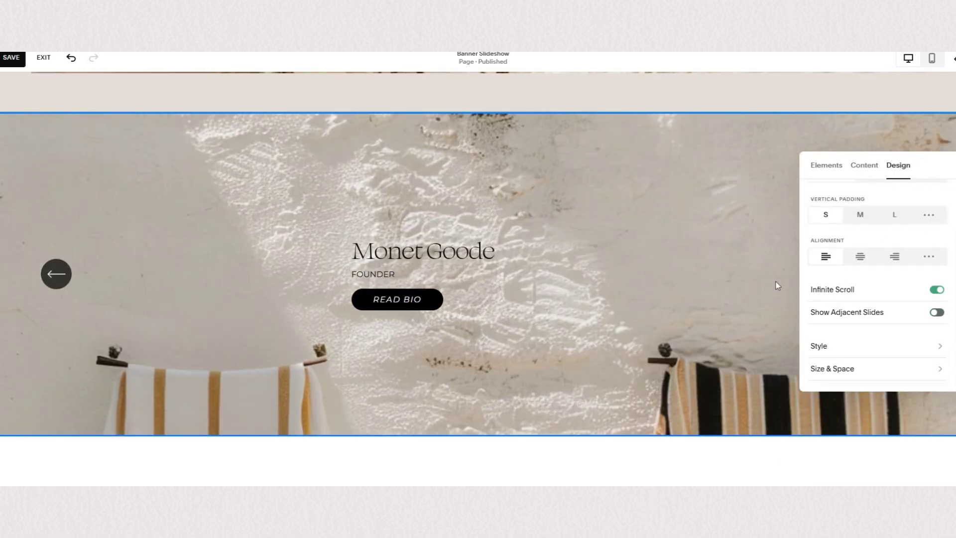
click(860, 256)
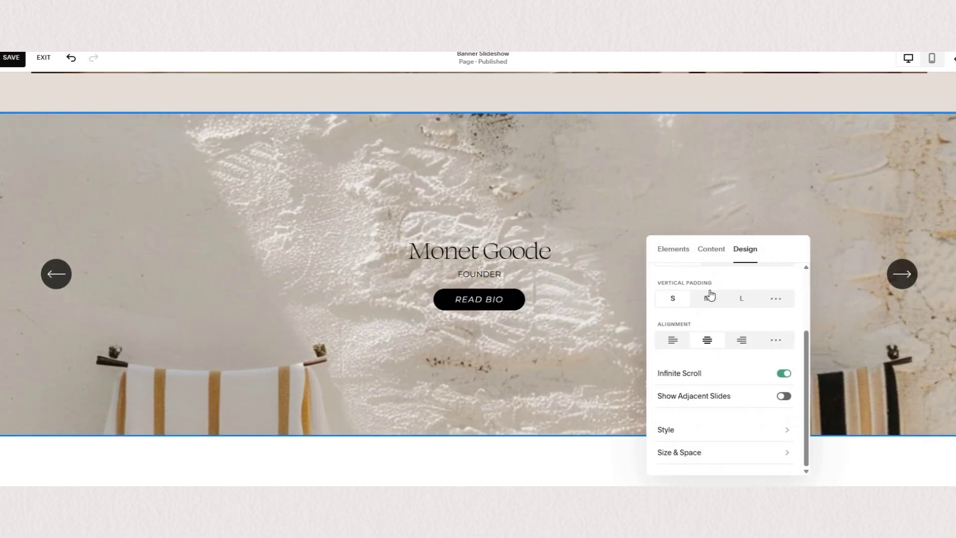
Enlarge the slides' item title in the Style settings after trying text sizes M and L, and turn on the card behind the text.
click(677, 430)
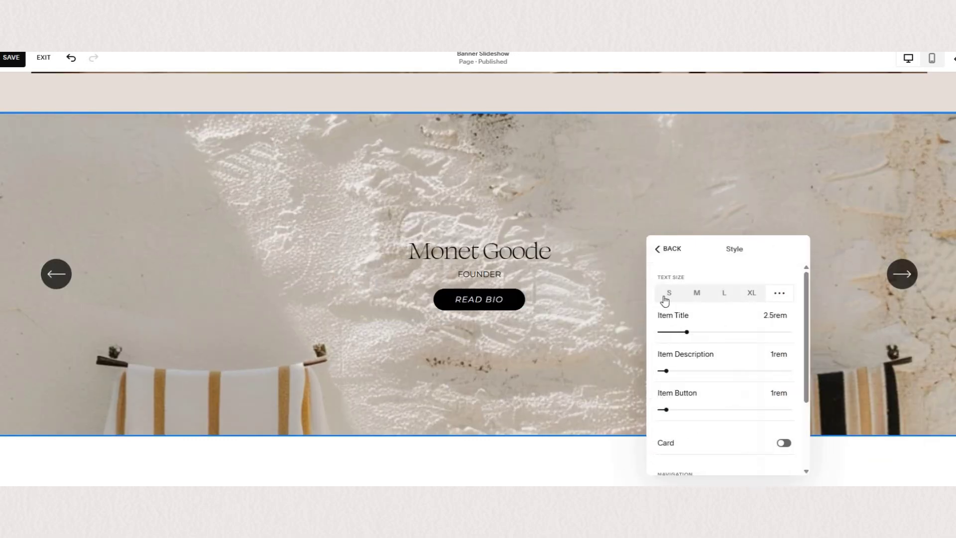
click(697, 292)
click(729, 293)
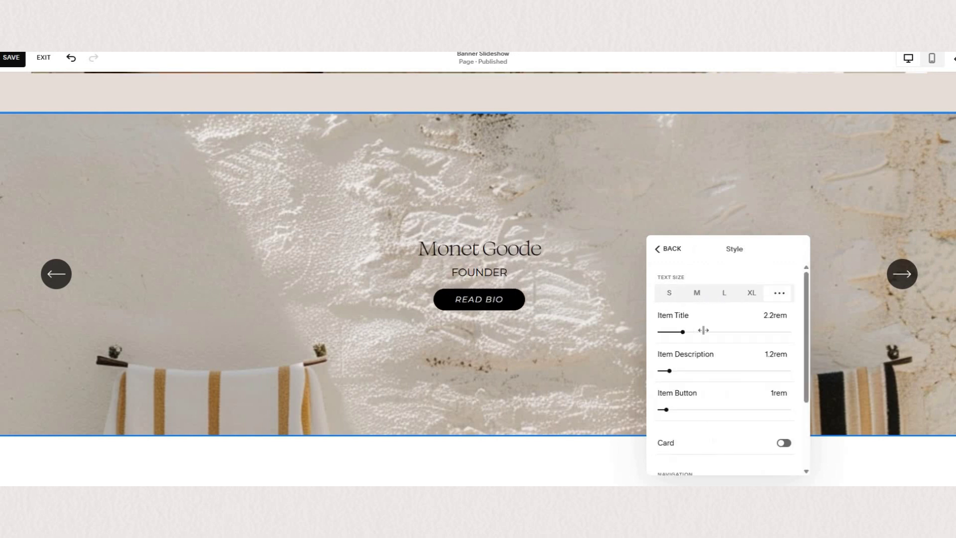
mouse_move(739, 330)
mouse_down()
mouse_move(728, 332)
mouse_move(737, 332)
mouse_up()
scroll(757, 343, down, 2)
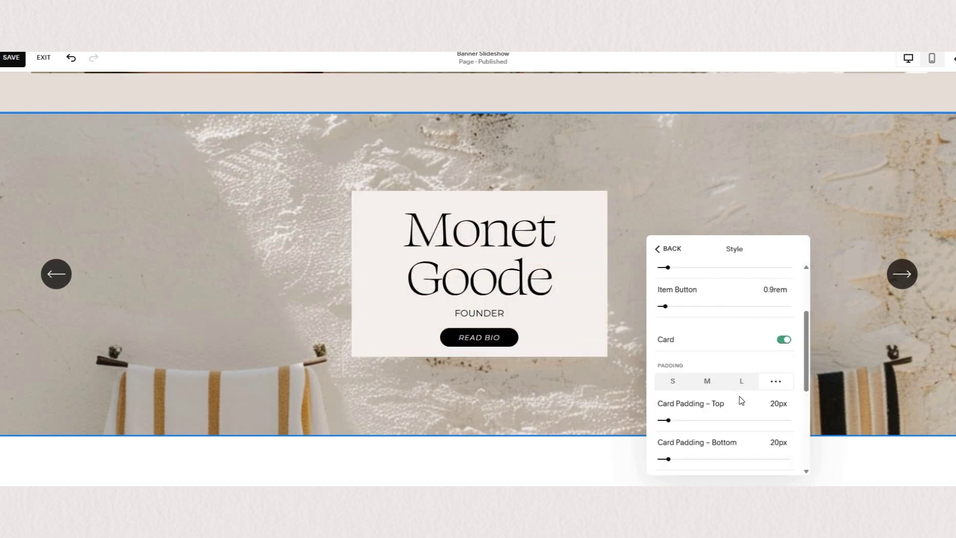
scroll(728, 390, down, 3)
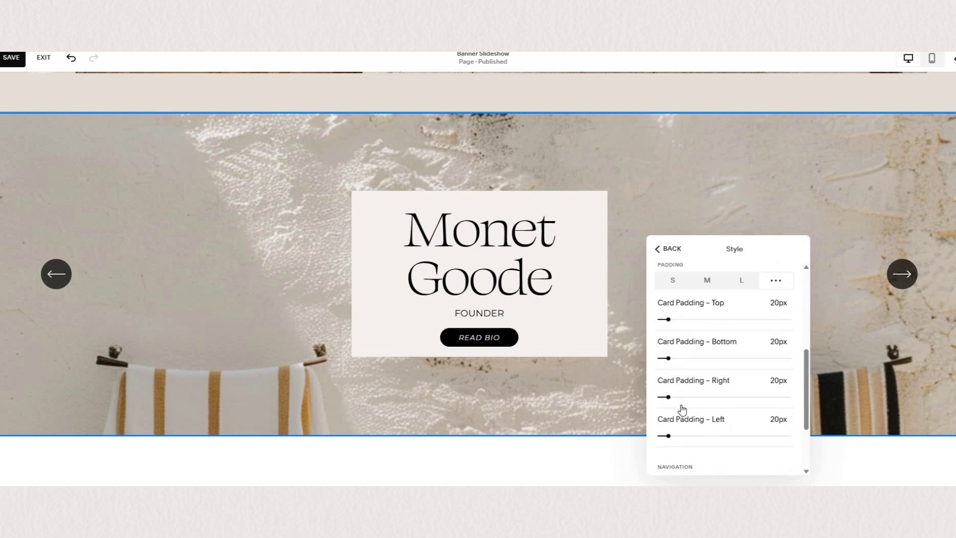
Keep centered arrows as the banner slideshow's navigation and set the navigation offset to S.
scroll(687, 396, down, 3)
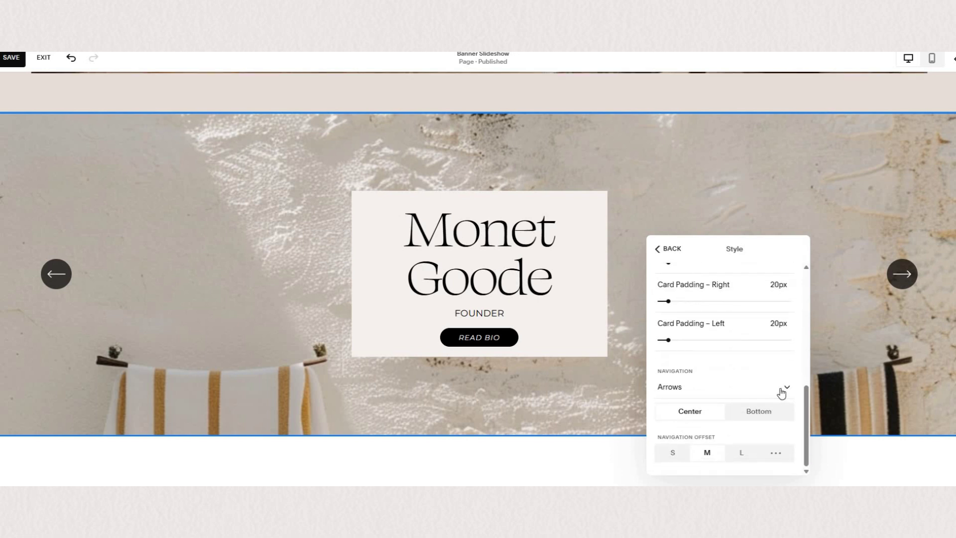
click(781, 393)
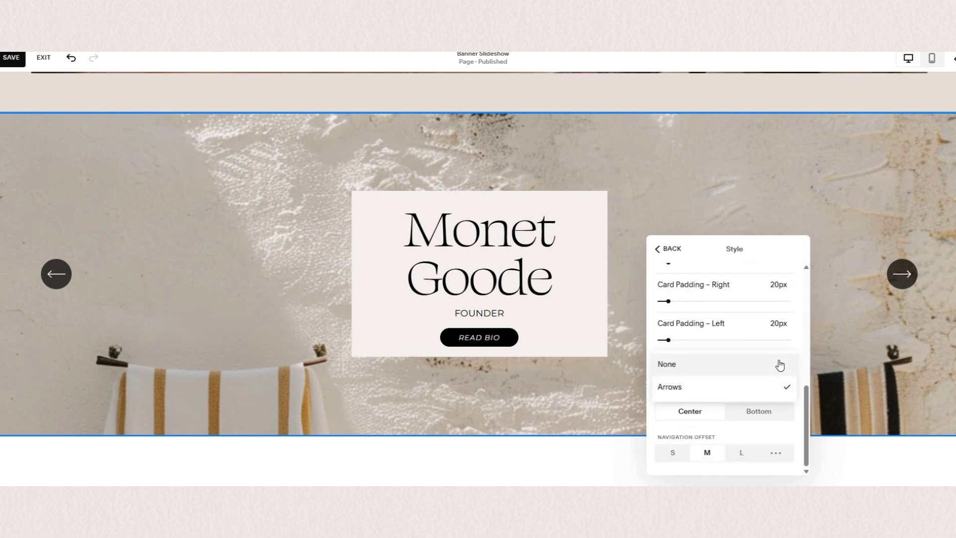
click(794, 392)
click(692, 413)
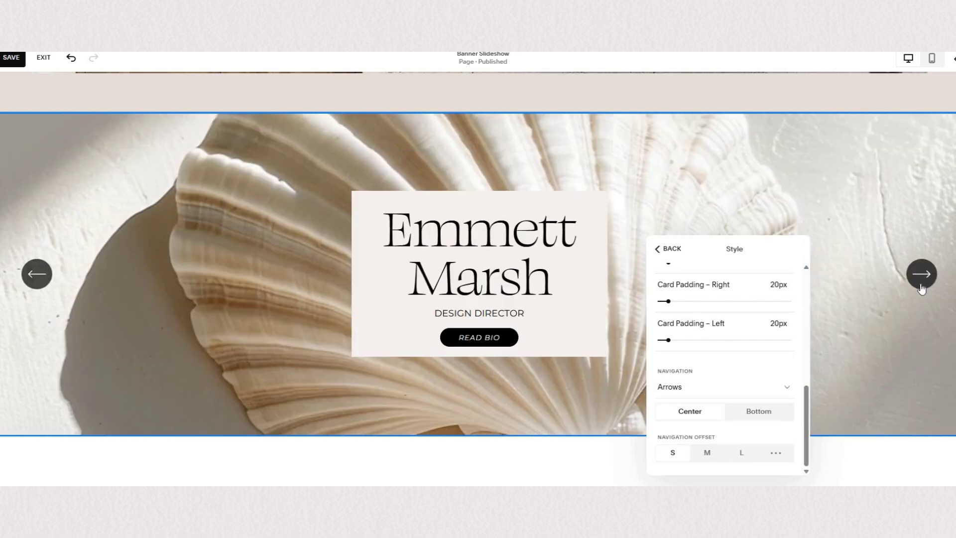
Page forward through the banner slides with the arrows and back to the Founder slide to check the navigation.
click(922, 274)
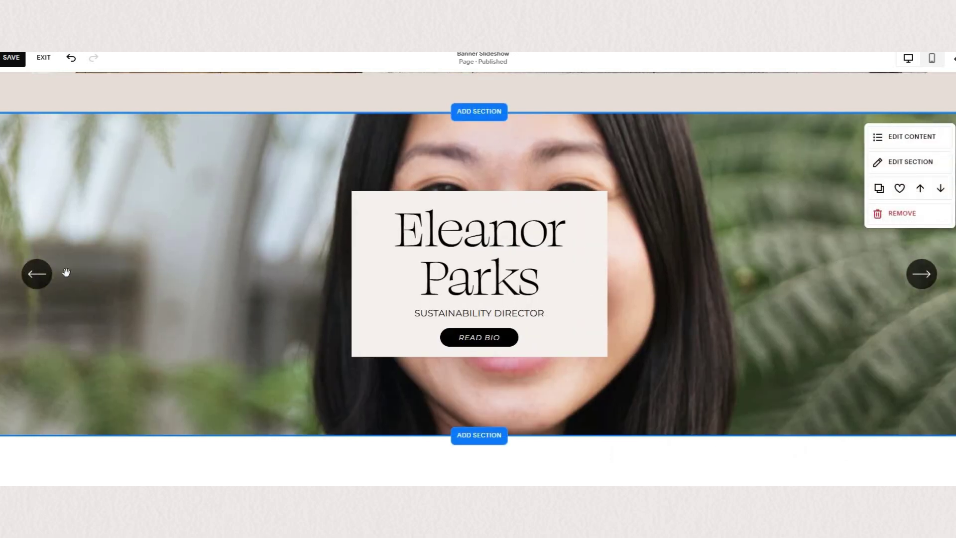
click(36, 273)
click(34, 273)
click(31, 278)
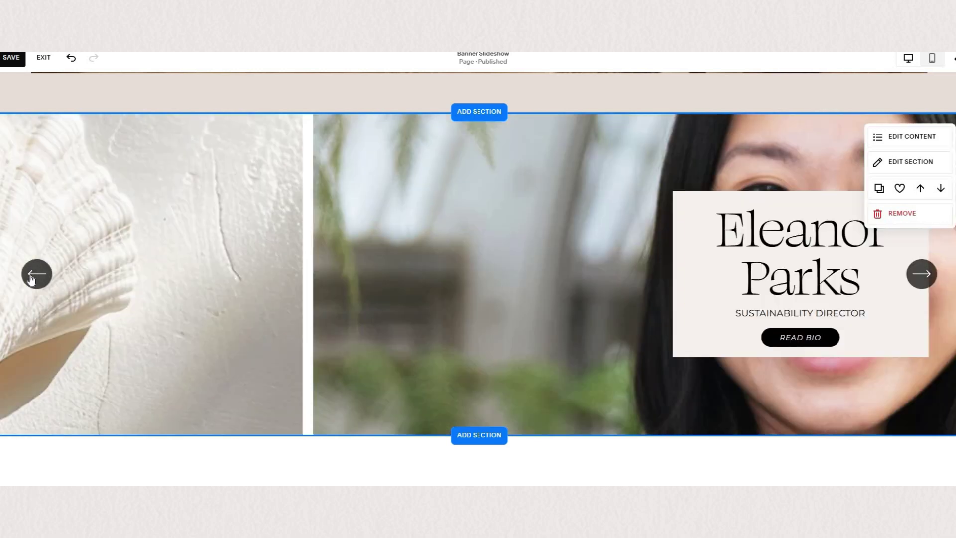
click(34, 274)
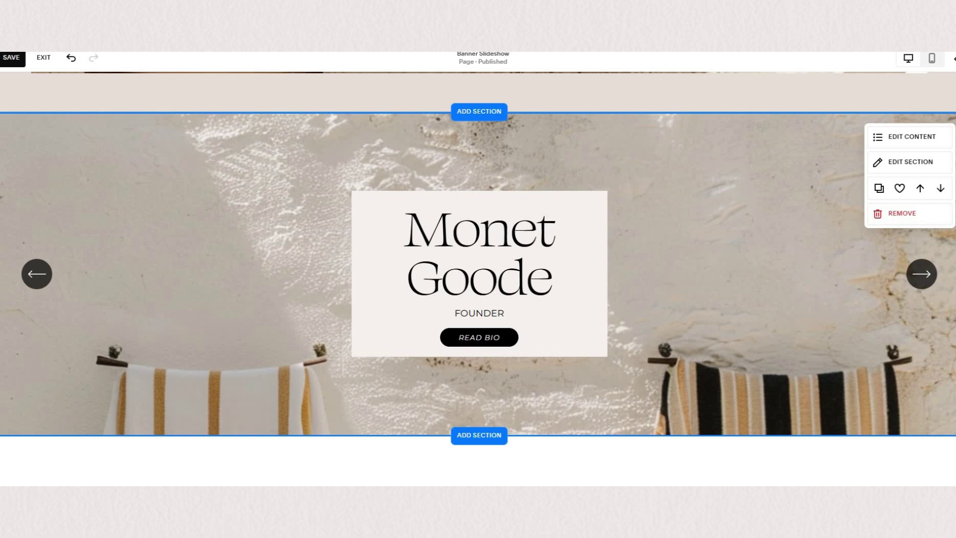
mouse_move(472, 218)
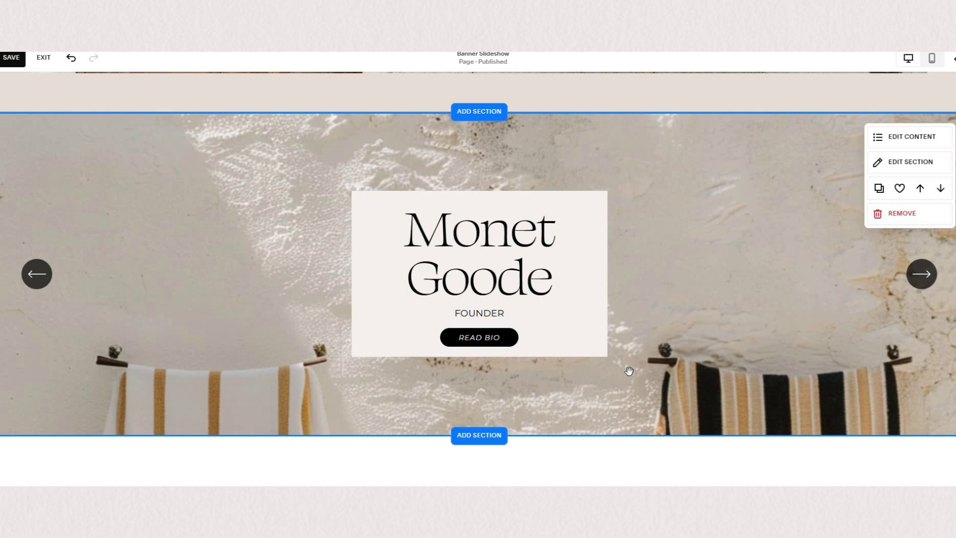
Add a Gallery block to the blank section below the banner slideshow, position it in the middle and open its editor.
scroll(545, 354, down, 1)
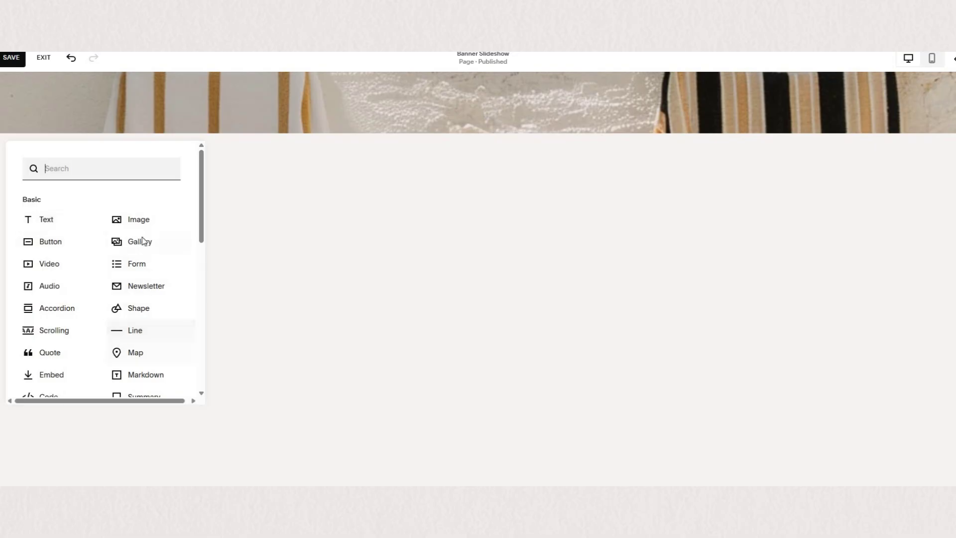
click(143, 242)
drag(375, 277, 476, 270)
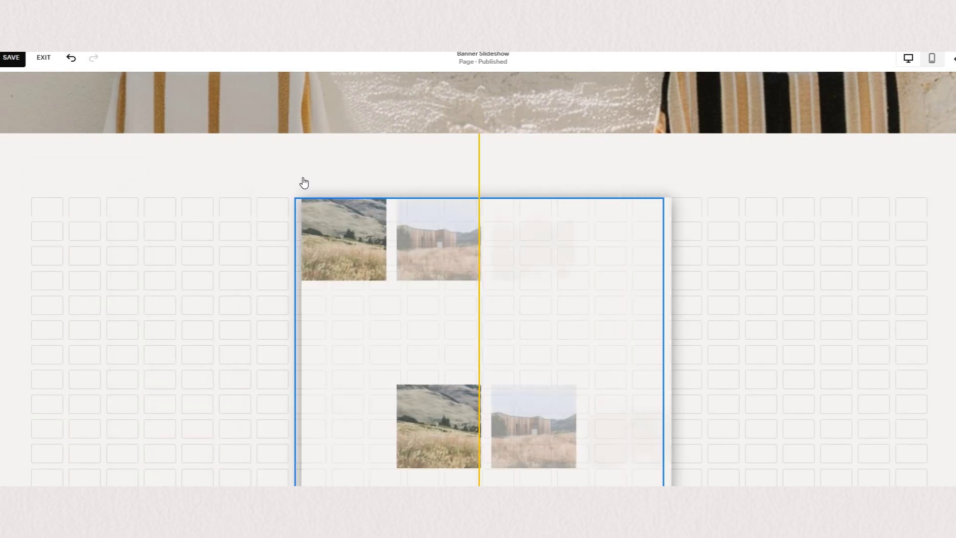
click(306, 176)
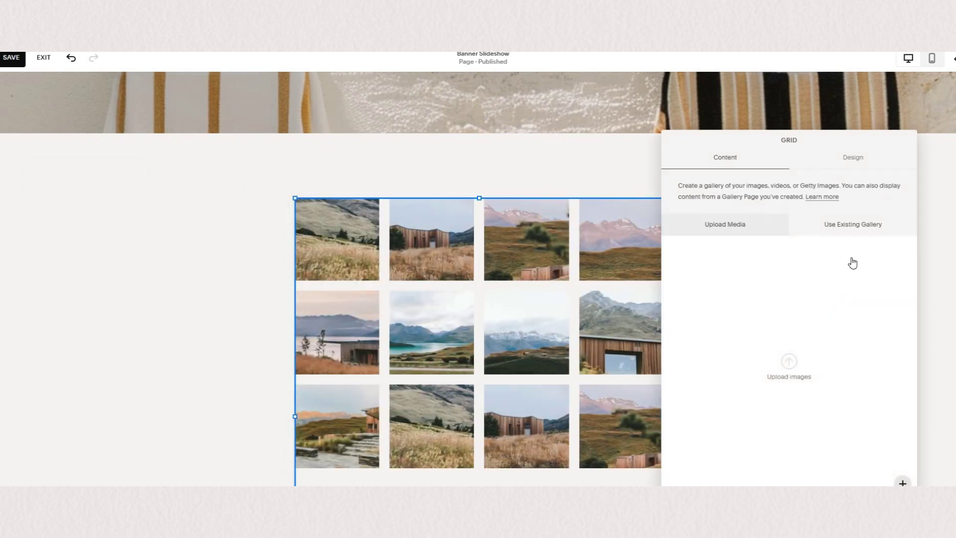
Switch the gallery to the Slideshow design and make its slides transition automatically every 2 seconds.
click(853, 157)
click(761, 204)
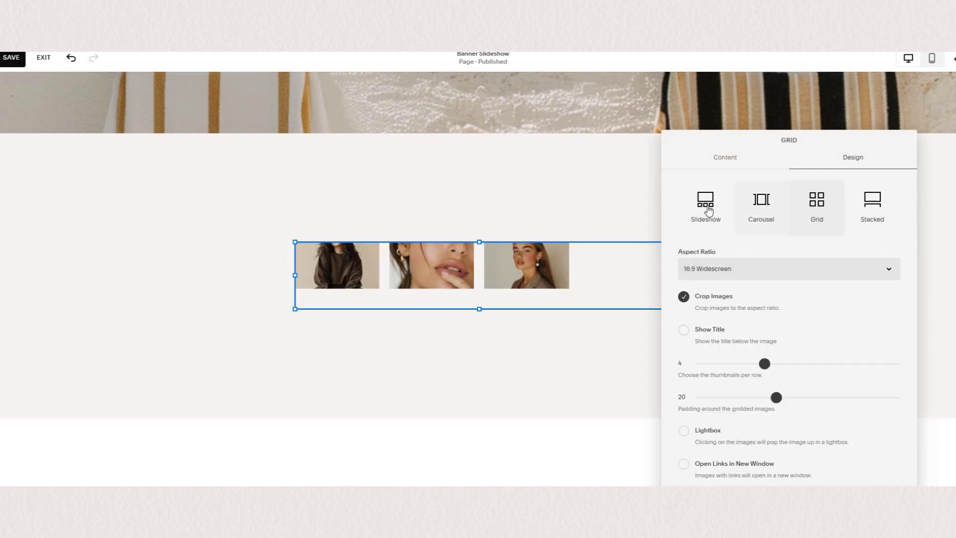
click(705, 205)
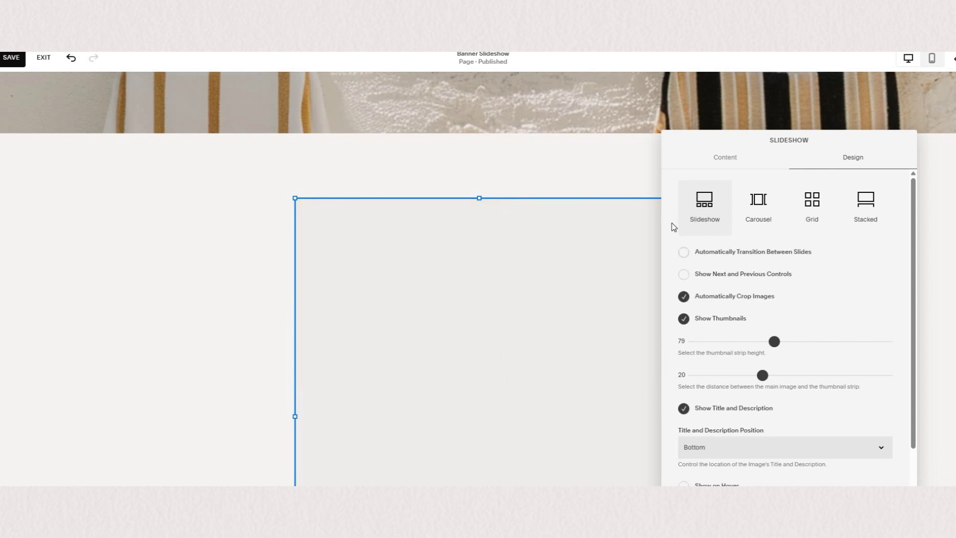
scroll(351, 287, down, 3)
click(684, 252)
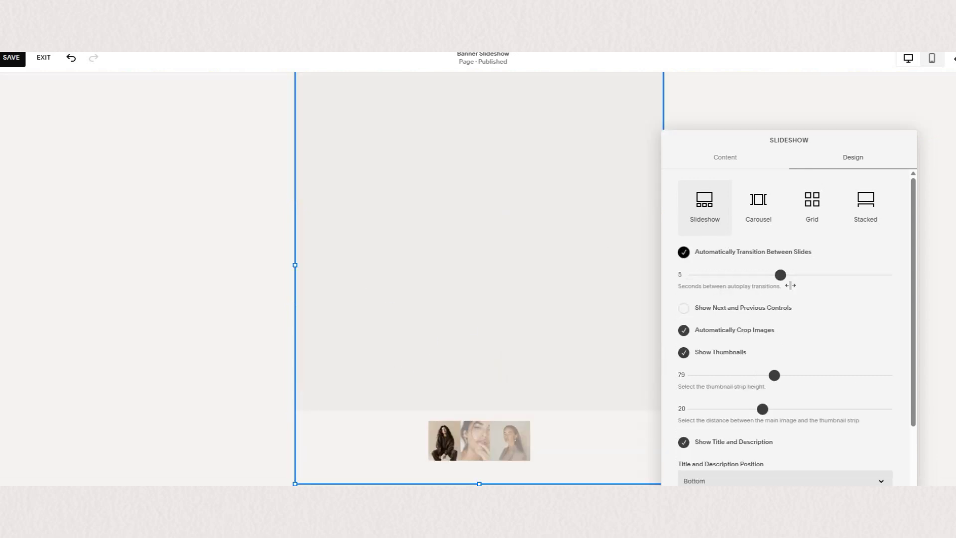
click(706, 275)
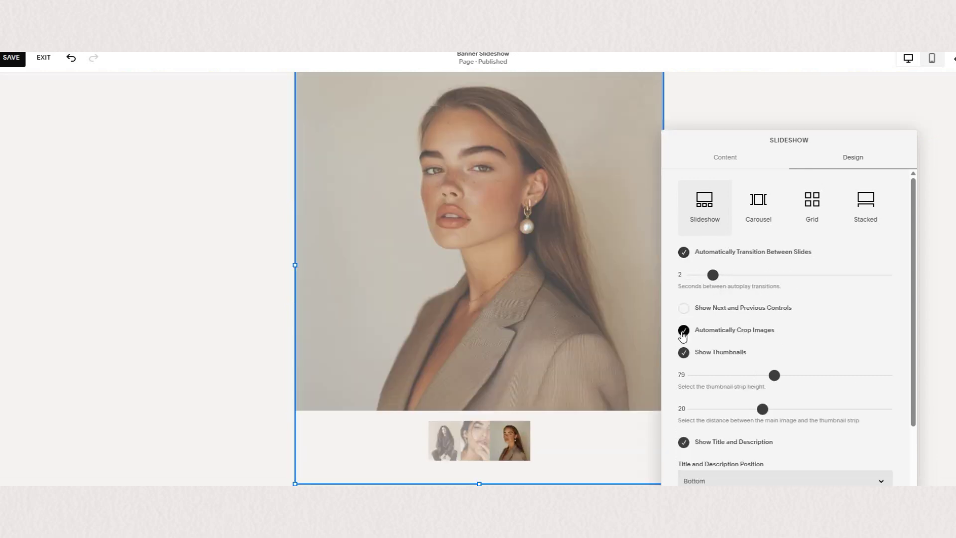
Try the slideshow's next and previous controls and its automatic image cropping option, restoring both settings.
click(684, 308)
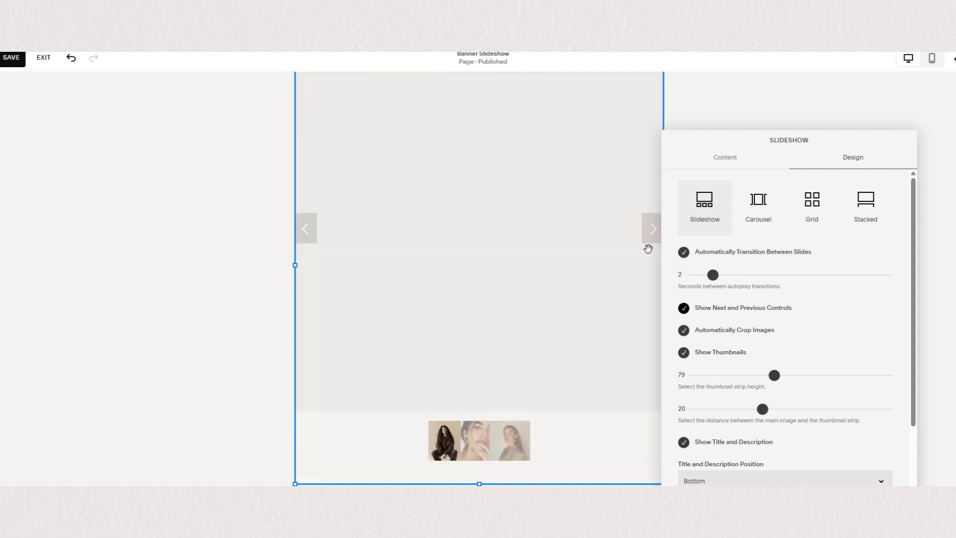
click(684, 310)
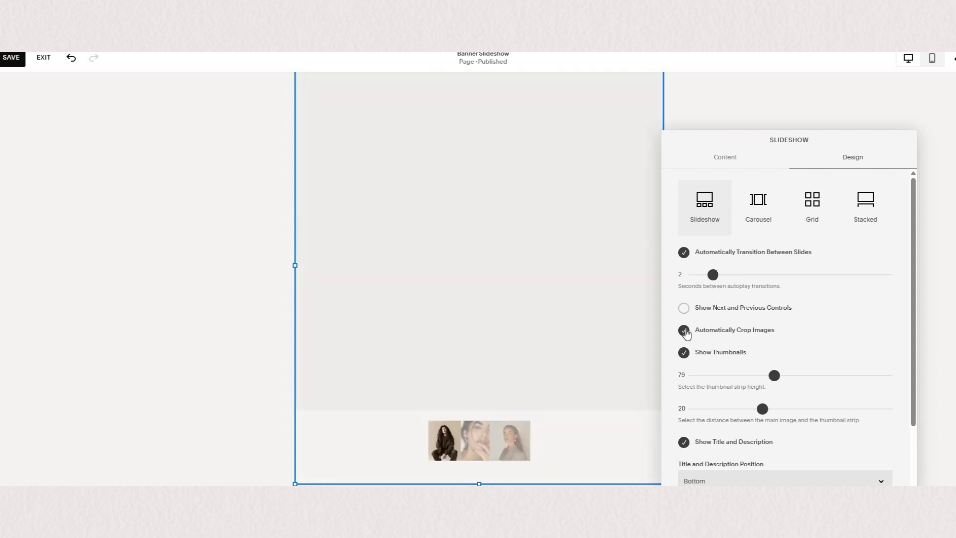
click(684, 331)
click(684, 332)
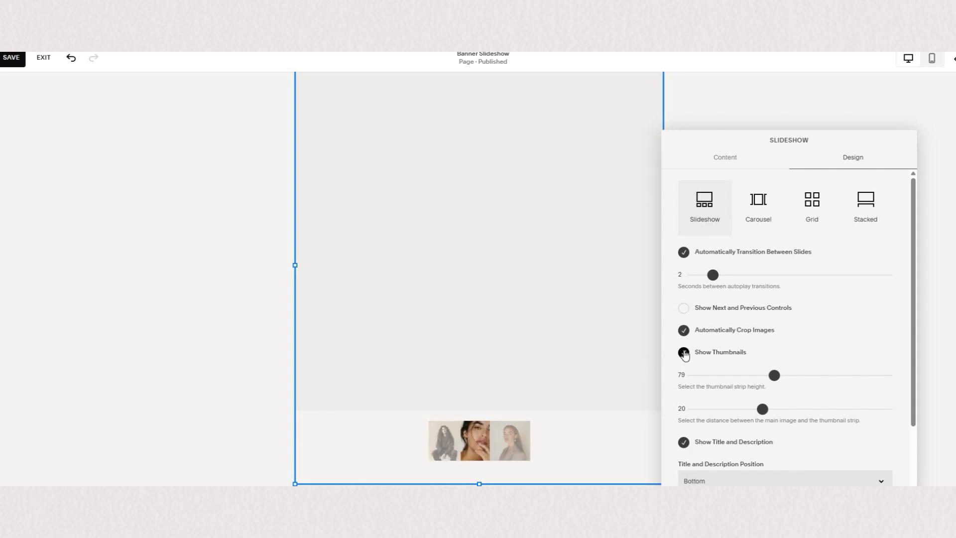
Turn off the slideshow's thumbnails and its title and description, and return to the gallery content for uploading images.
click(684, 353)
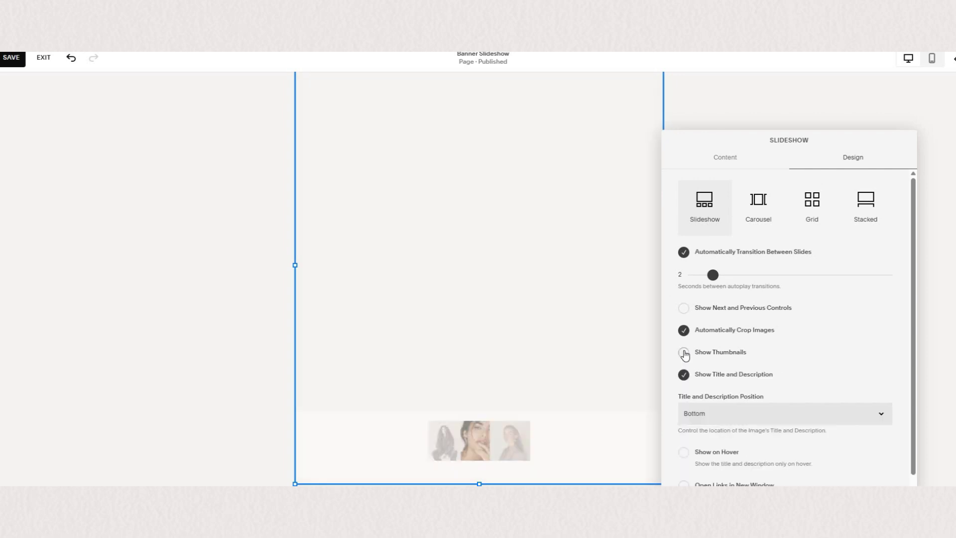
click(684, 376)
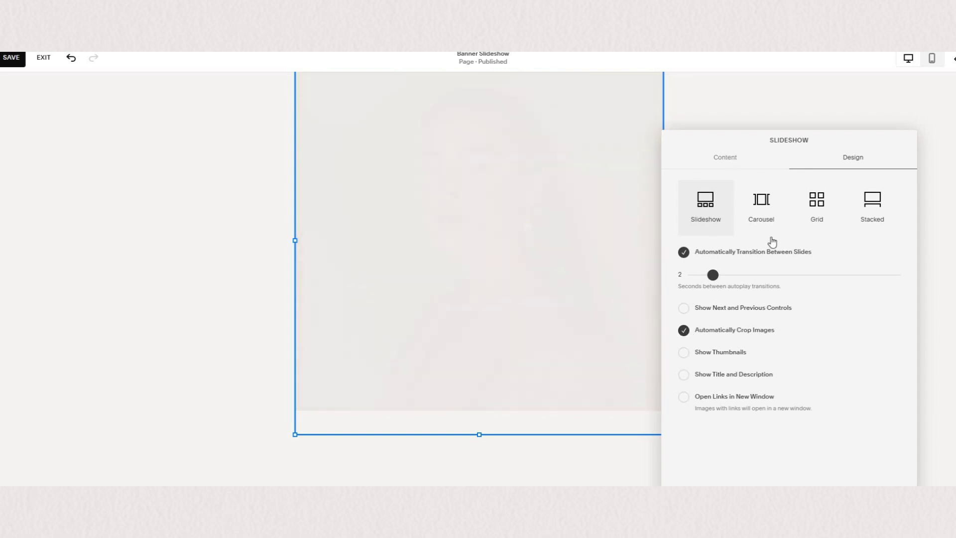
click(725, 157)
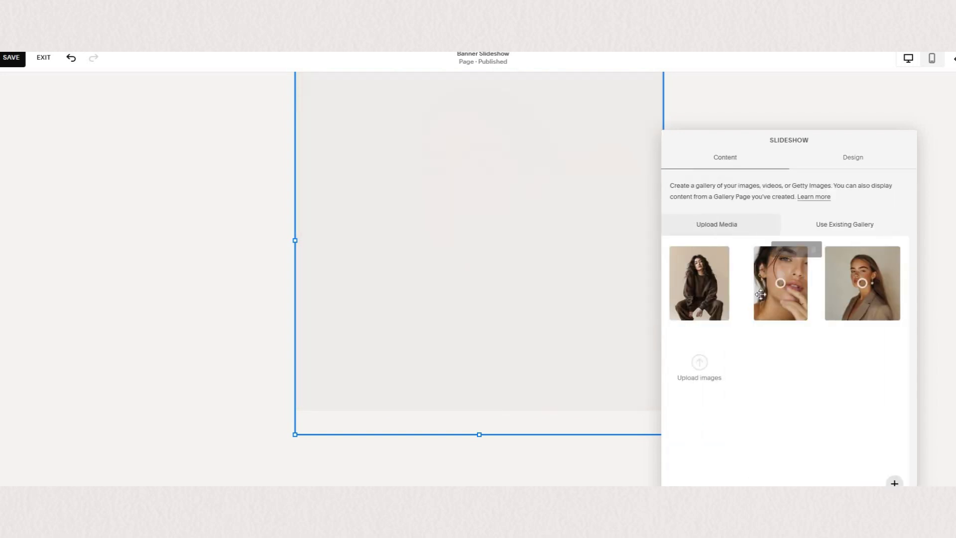
click(708, 367)
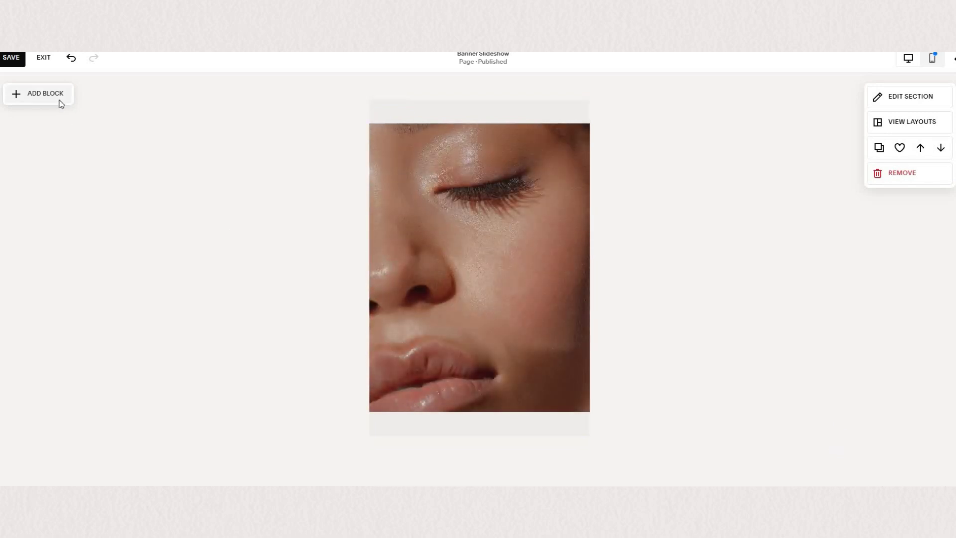
Add a text block reading "YOUR WEBSITE TITLE" and place it centered over the gallery's upper edge.
click(47, 194)
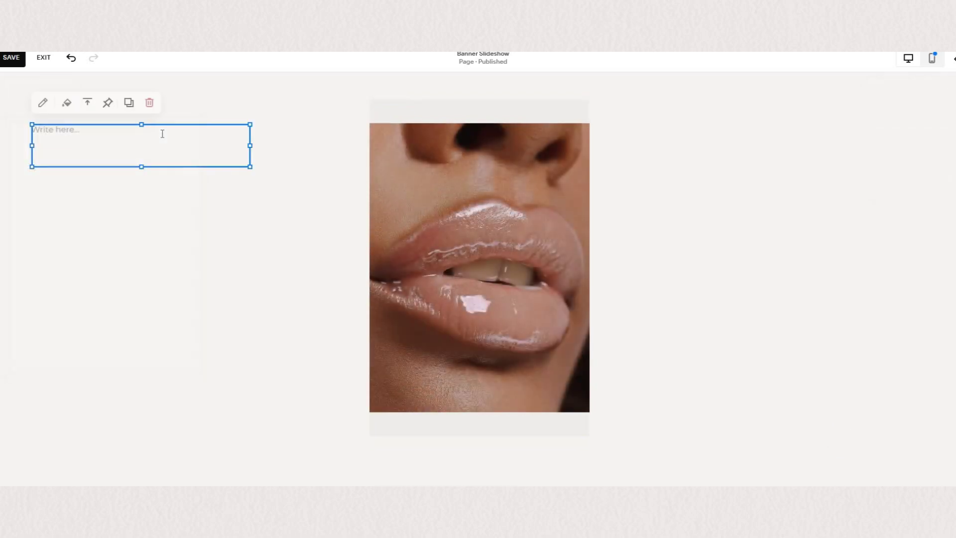
click(163, 133)
text(YOUR WEBSITE TITLE)
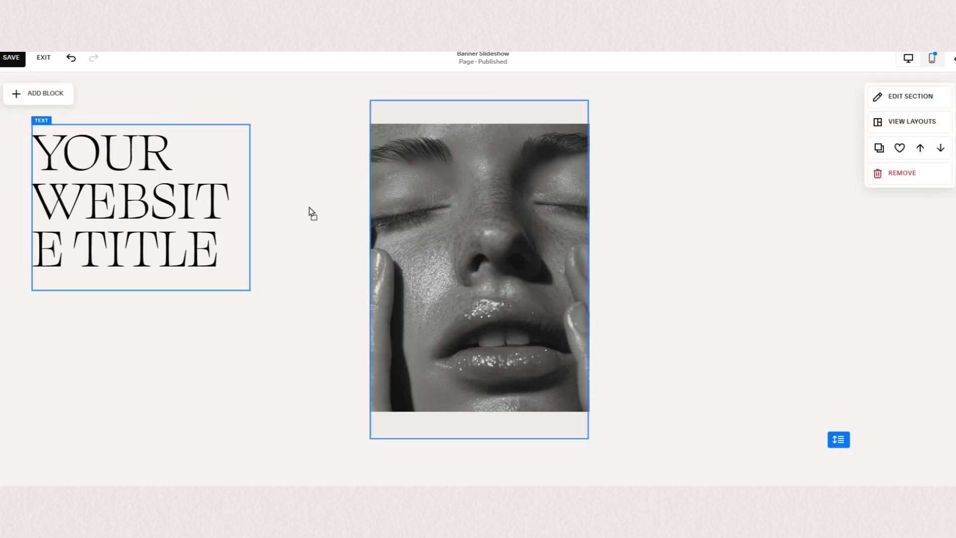
drag(124, 195, 350, 219)
drag(474, 231, 485, 230)
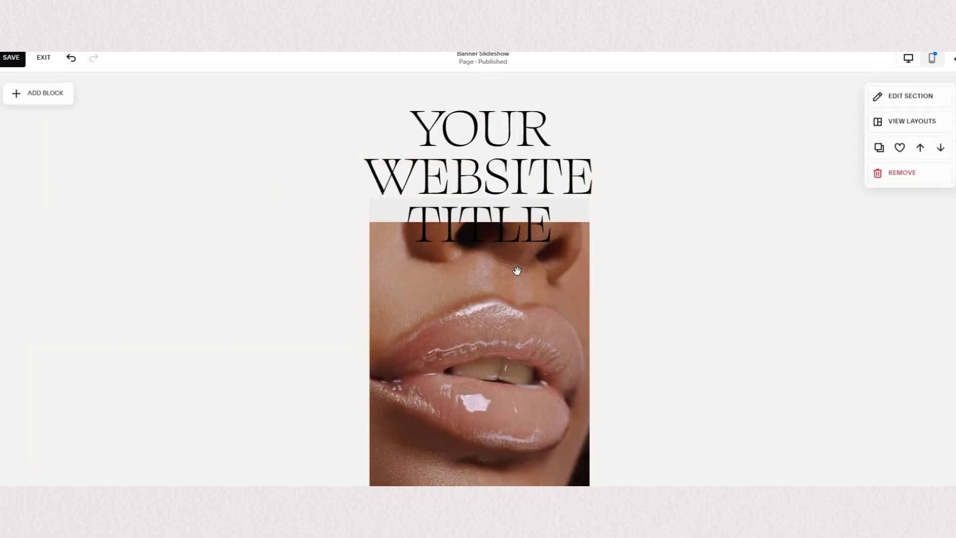
Turn on Transparent Background in the gallery slideshow's design settings for its uncropped images.
scroll(791, 293, down, 5)
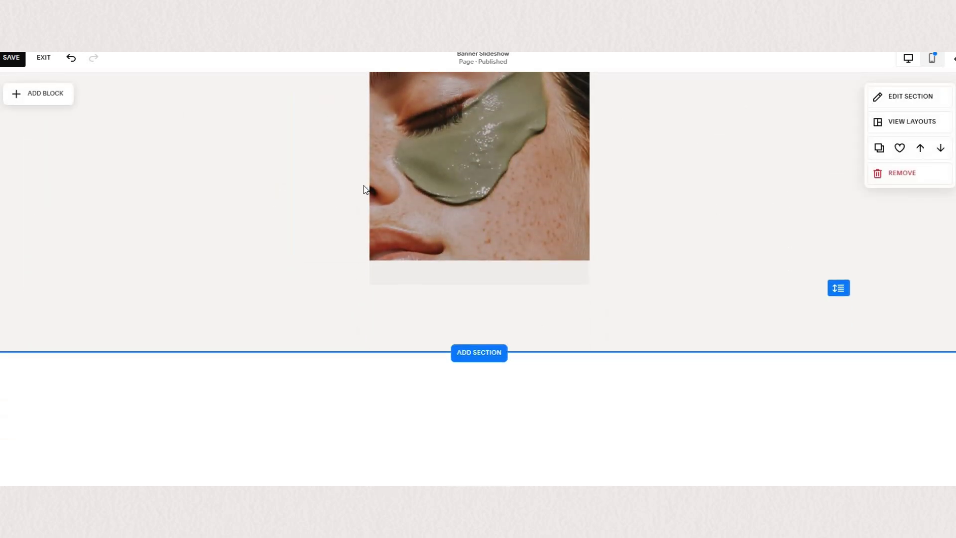
scroll(603, 252, up, 3)
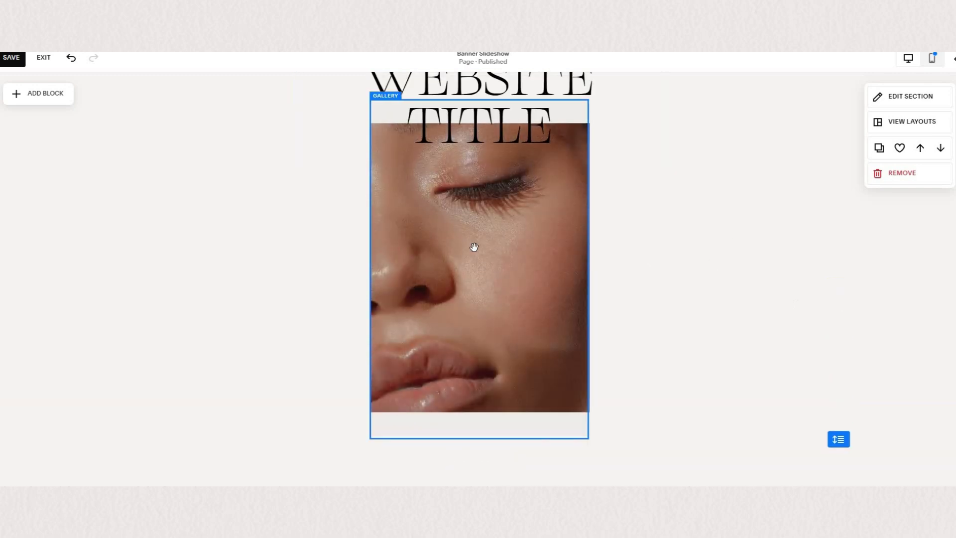
click(369, 103)
click(380, 94)
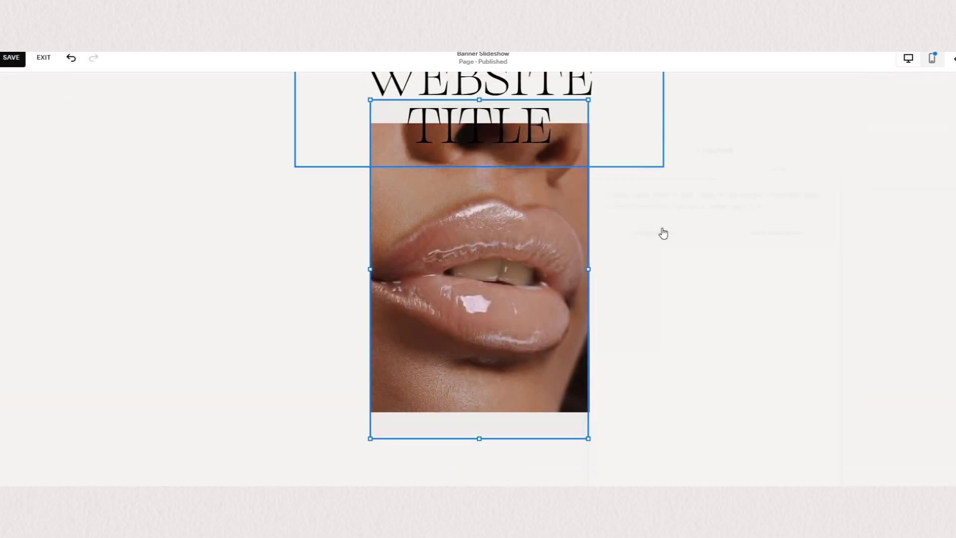
click(779, 158)
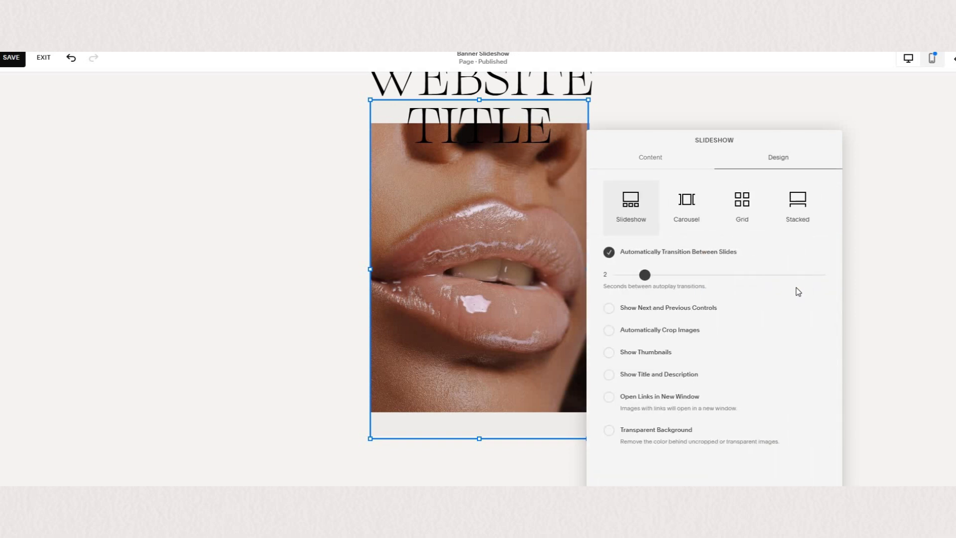
click(608, 430)
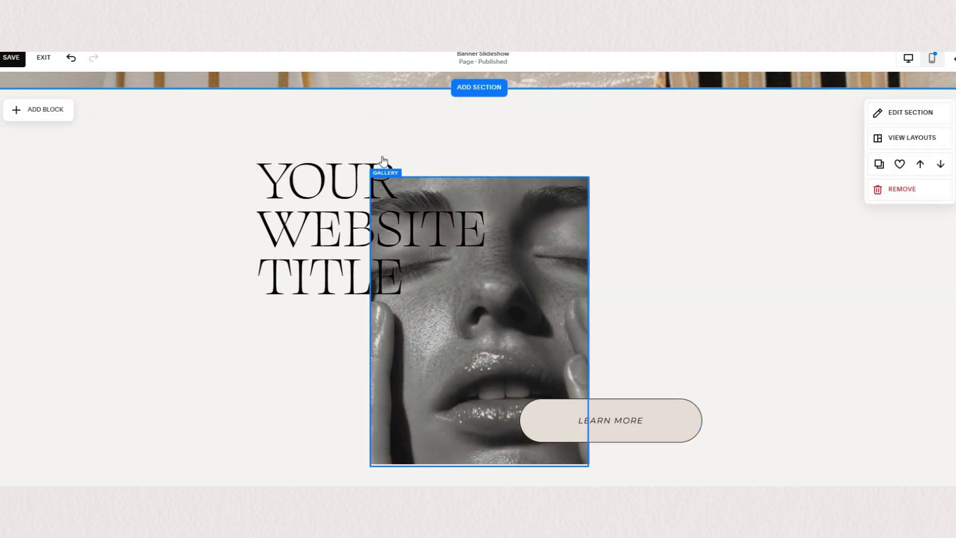
Reopen the gallery's design settings and turn Automatically Crop Images back on.
click(498, 200)
click(381, 155)
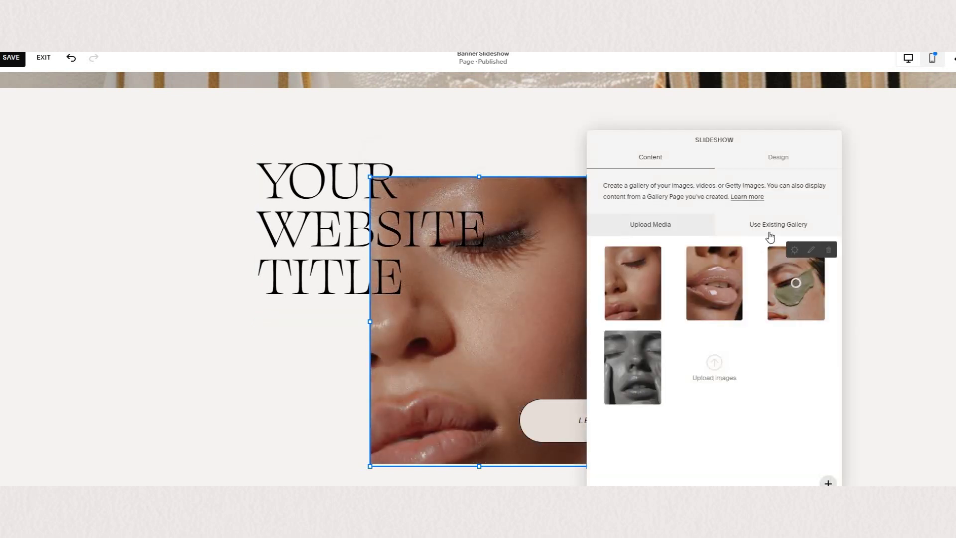
click(786, 158)
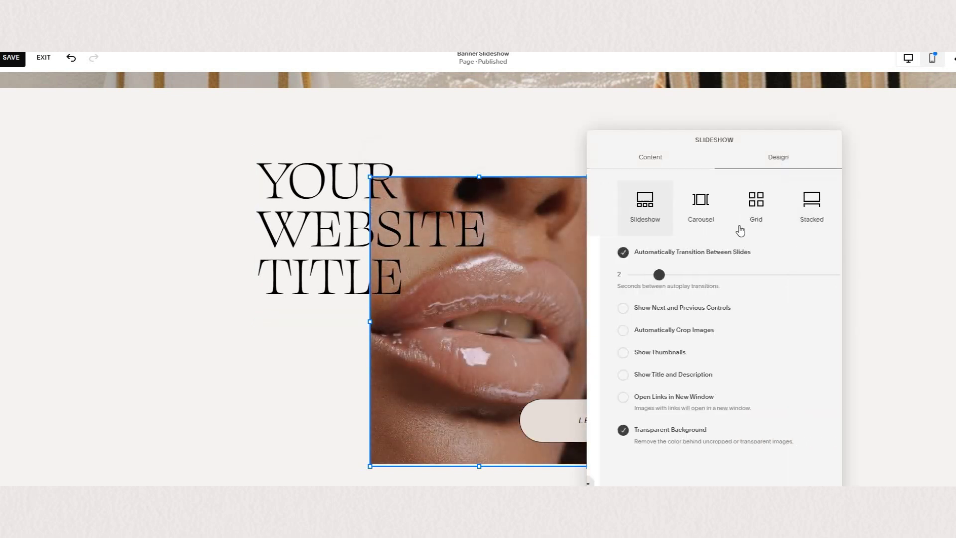
click(730, 328)
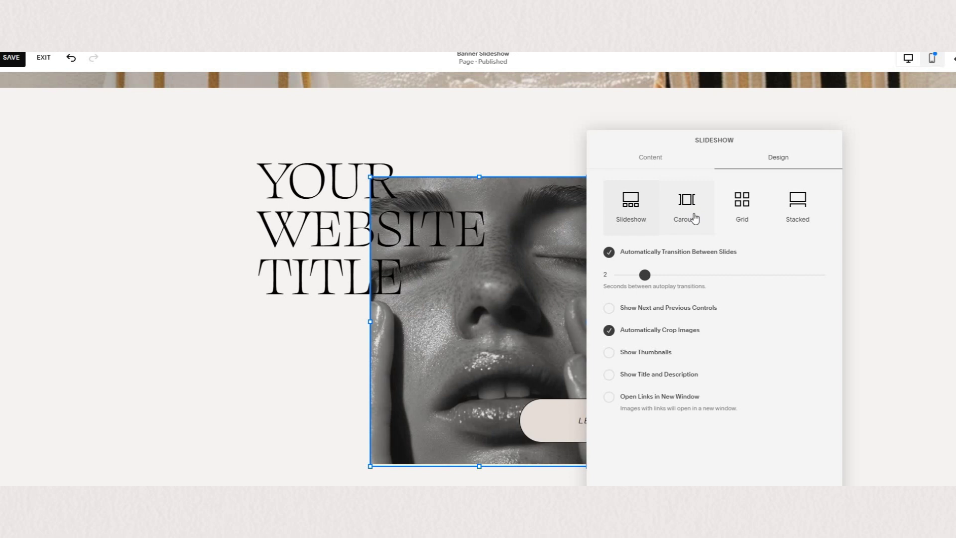
Switch the gallery to the Carousel design and enlarge the block so its images fill the section behind the title.
click(695, 218)
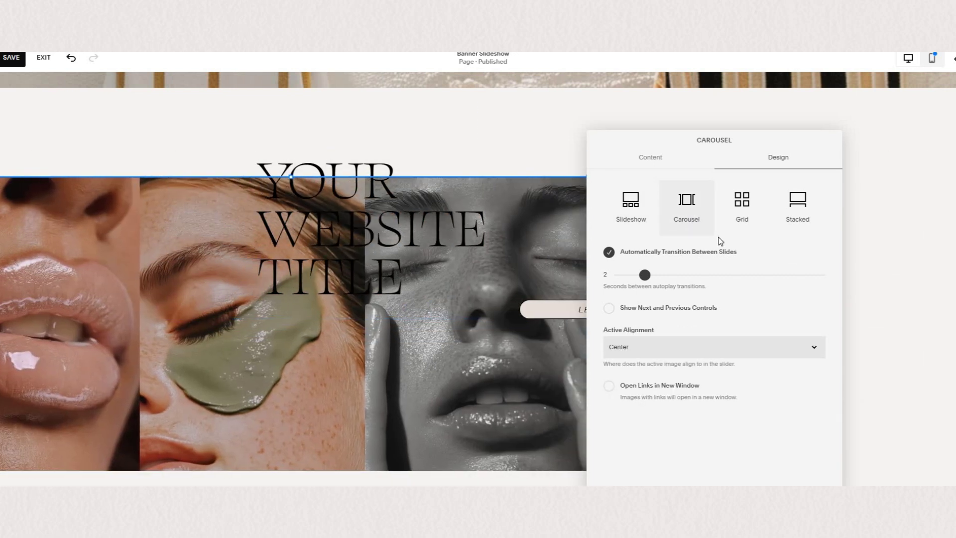
click(515, 374)
drag(589, 177, 874, 135)
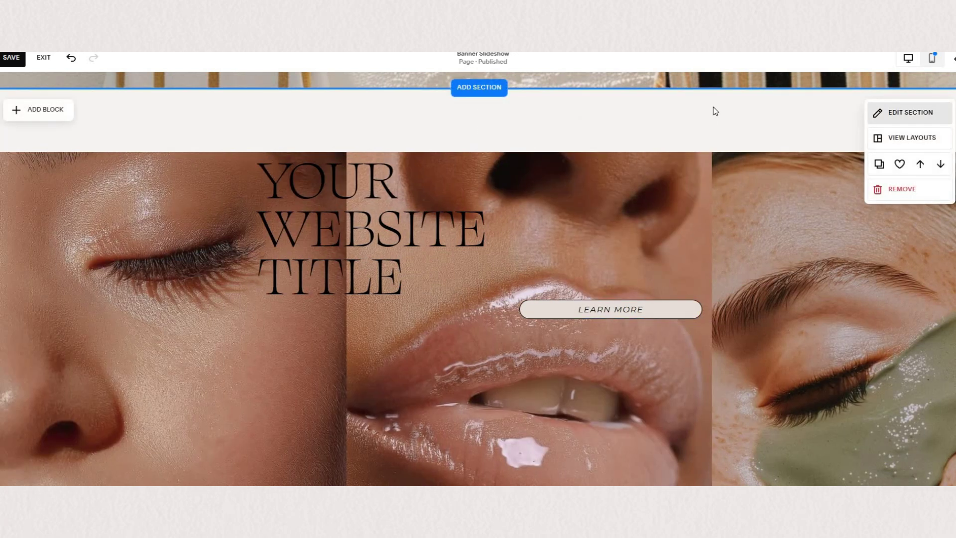
Move the website title toward the carousel's left side and place the Learn More button directly beneath it.
scroll(648, 164, down, 2)
drag(378, 150, 266, 225)
drag(652, 234, 310, 381)
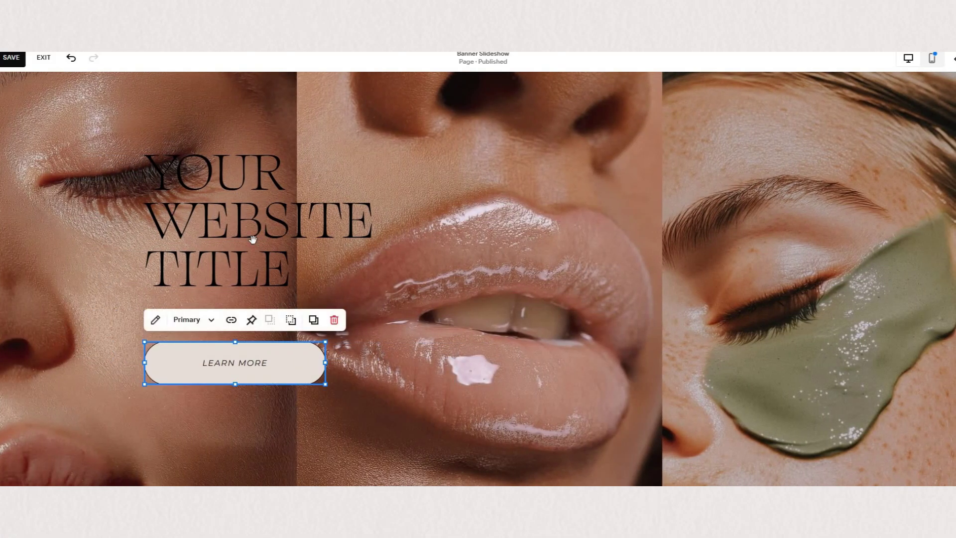
Review the page's three banner slideshows: the gallery section, the People section and the carousel with title and button overlaid.
click(253, 239)
scroll(176, 414, down, 3)
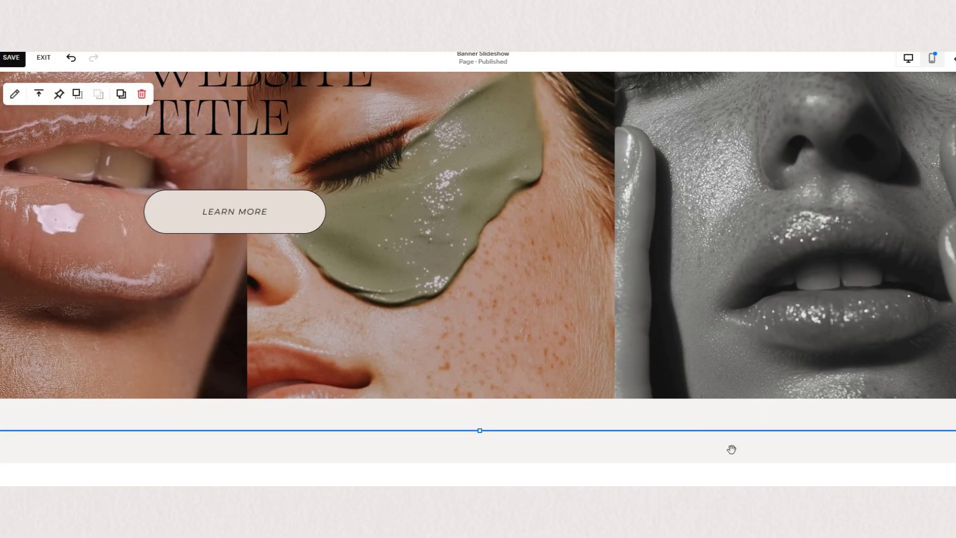
scroll(946, 430, up, 3)
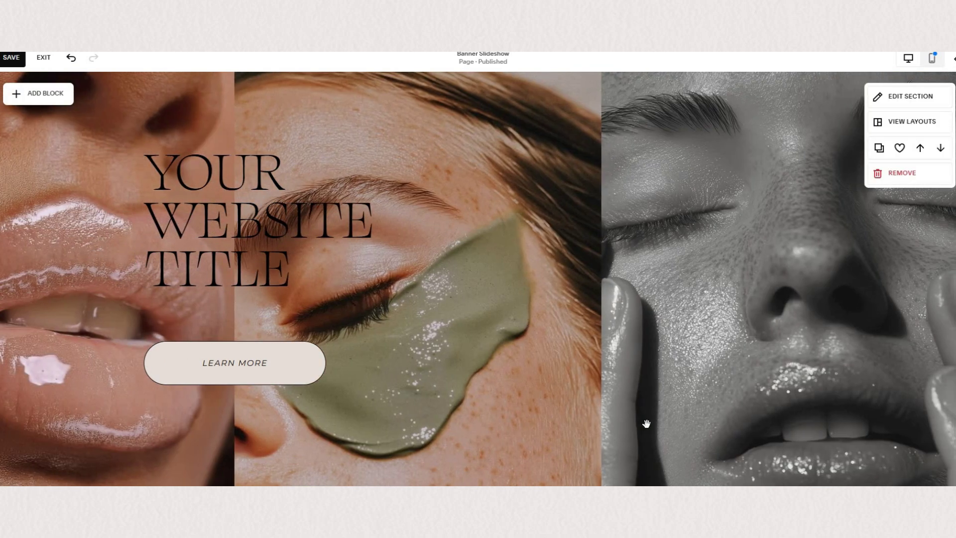
scroll(647, 424, up, 5)
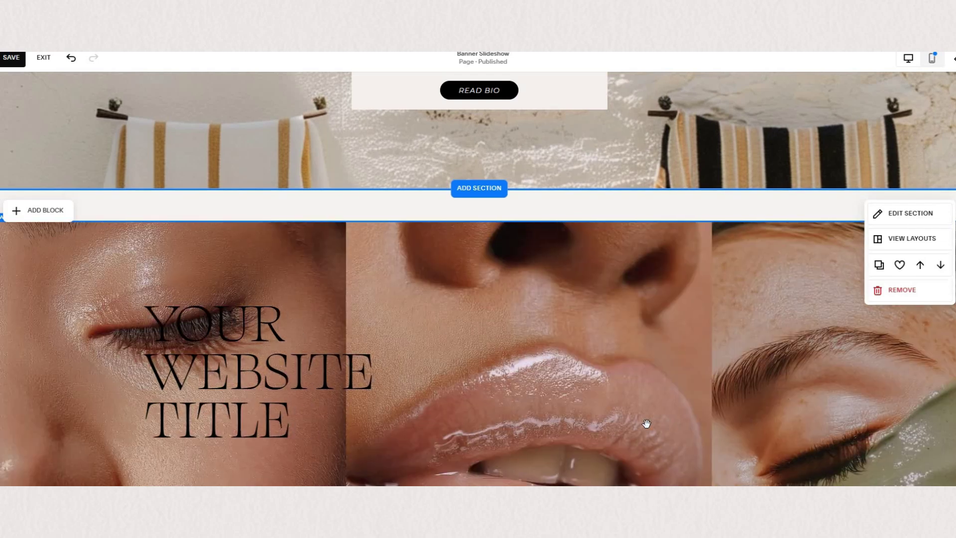
scroll(647, 424, up, 4)
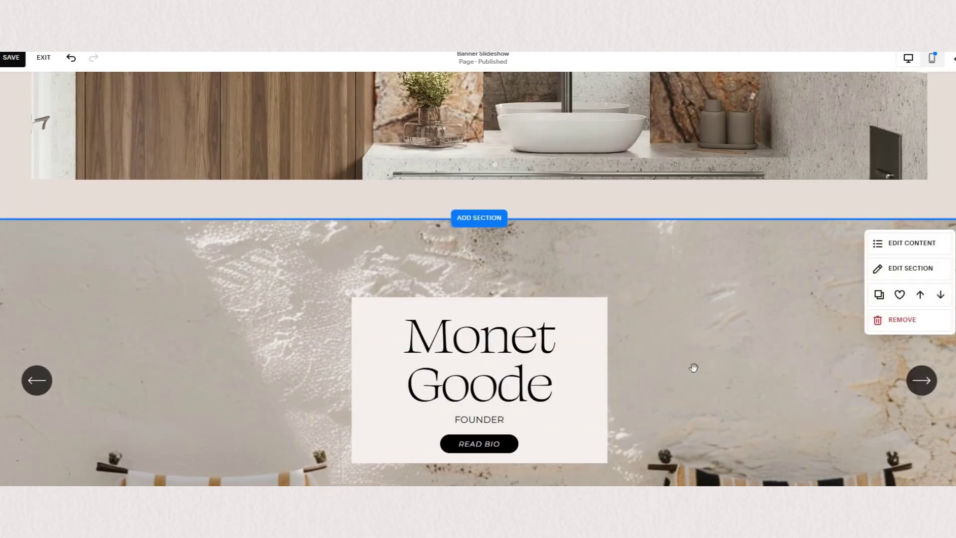
scroll(692, 367, up, 4)
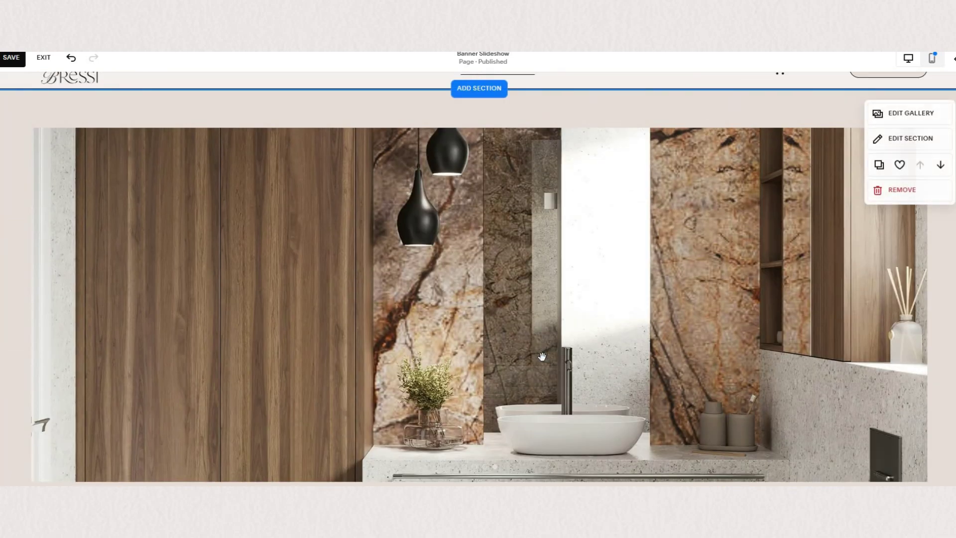
scroll(543, 357, down, 1)
scroll(543, 357, down, 4)
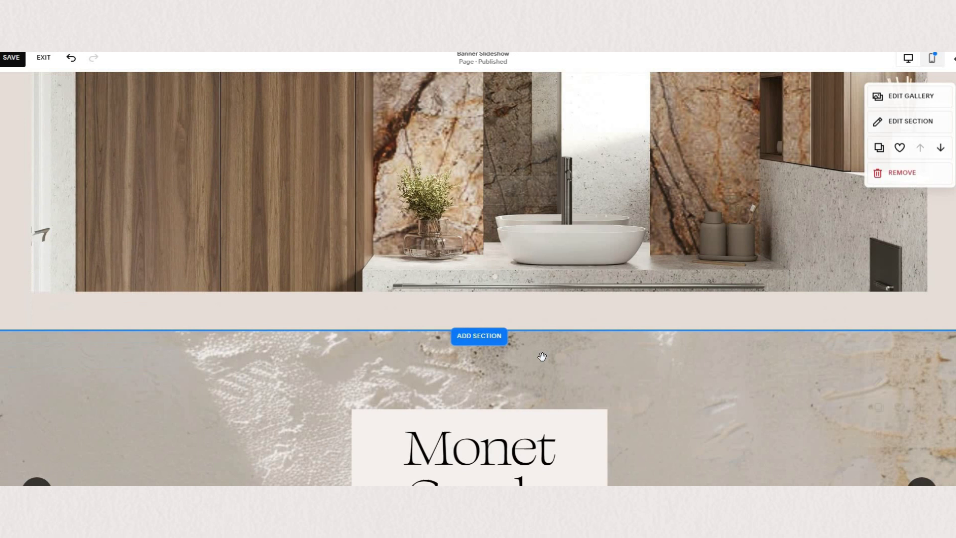
scroll(542, 357, down, 4)
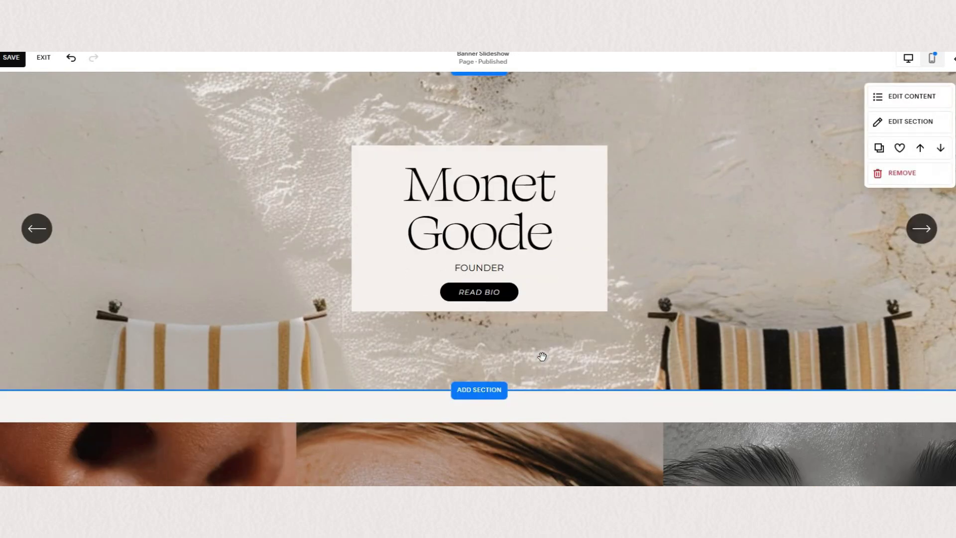
scroll(542, 357, down, 5)
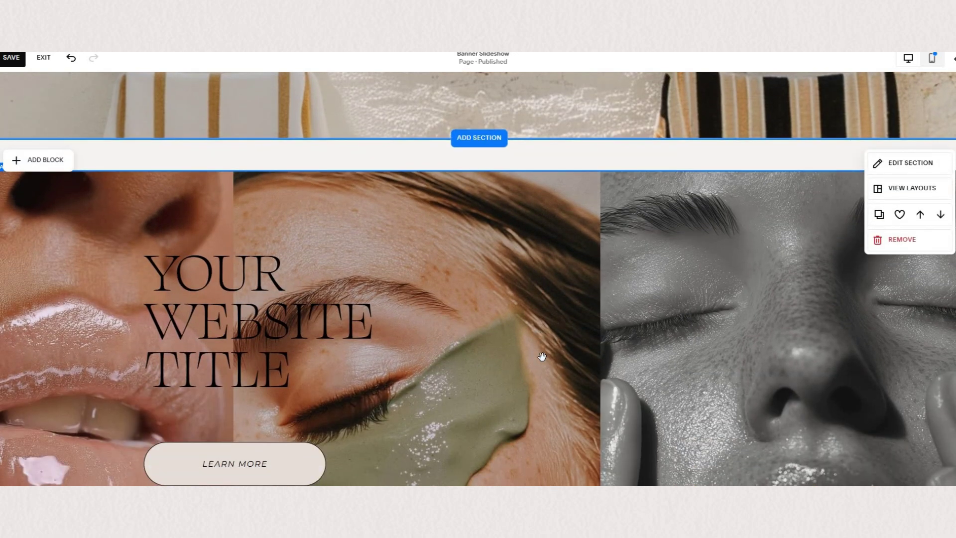
scroll(543, 356, down, 3)
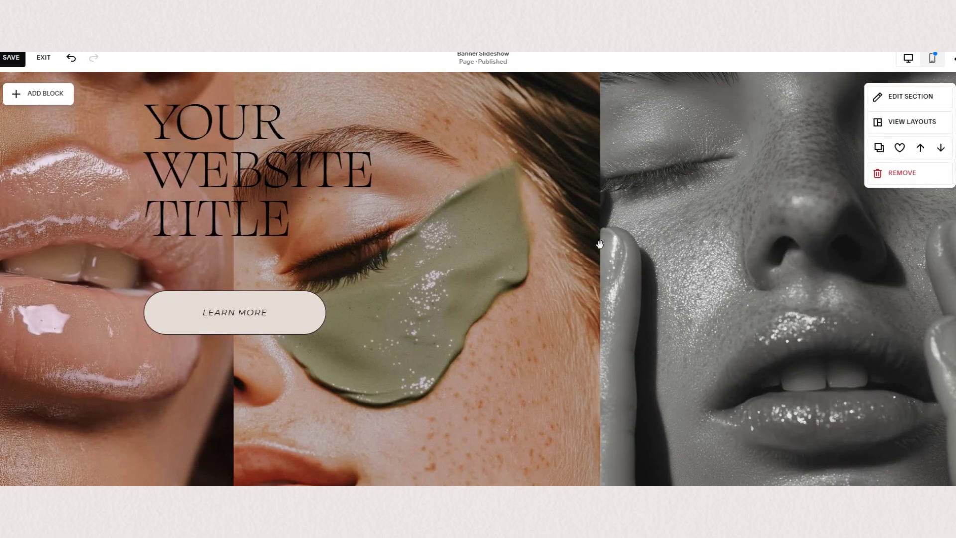